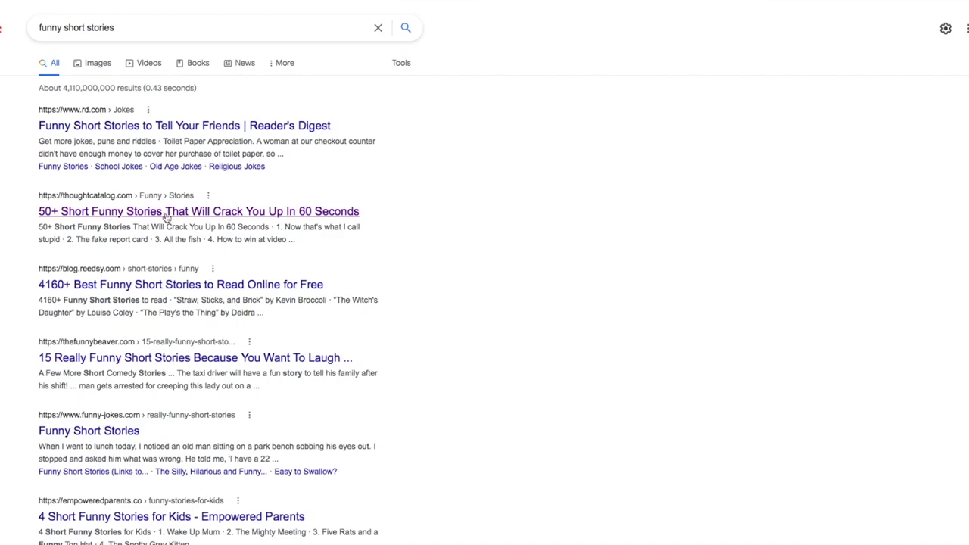
- Open the article "50+ Short Funny Stories That Will Crack You Up In 60 Seconds" and read its first two stories
left_click(213, 216)
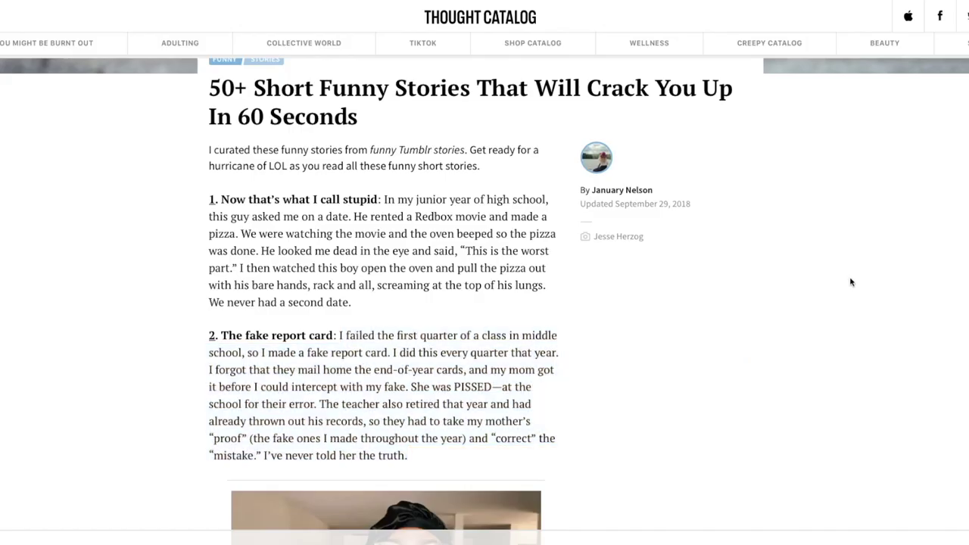
scroll(573, 315, "down", 5)
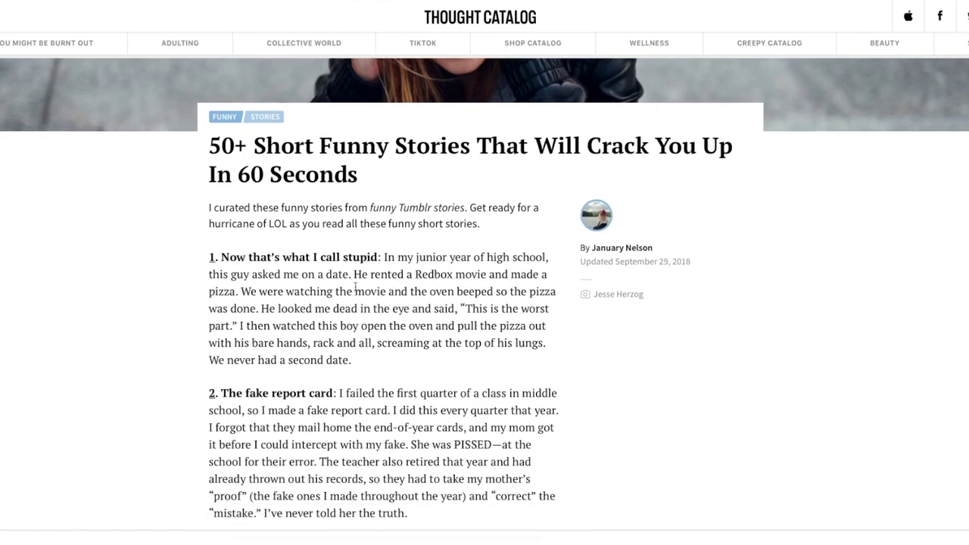
scroll(356, 288, "down", 3)
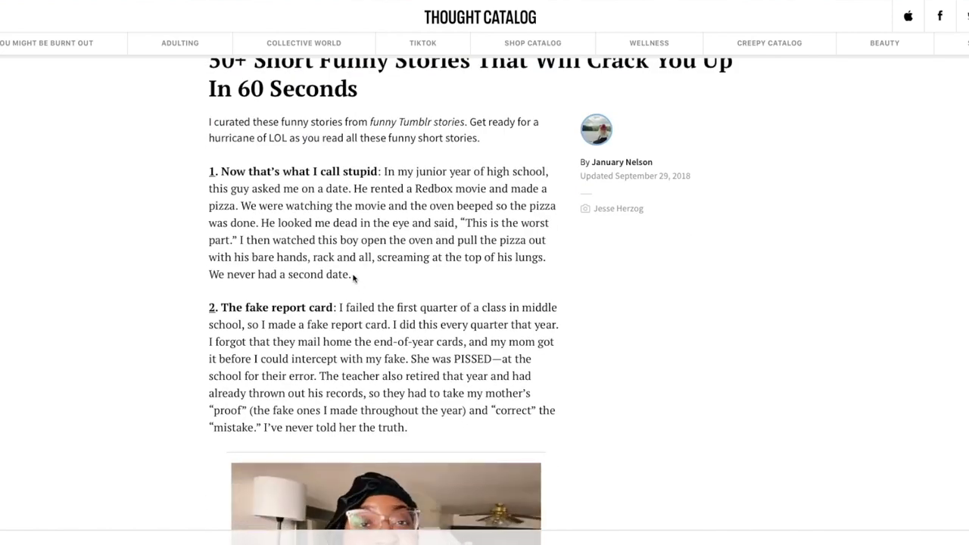
left_click_drag(353, 279, 237, 175)
left_click(469, 355)
scroll(439, 352, "down", 1)
left_click_drag(419, 398, 700, 296)
left_click(731, 336)
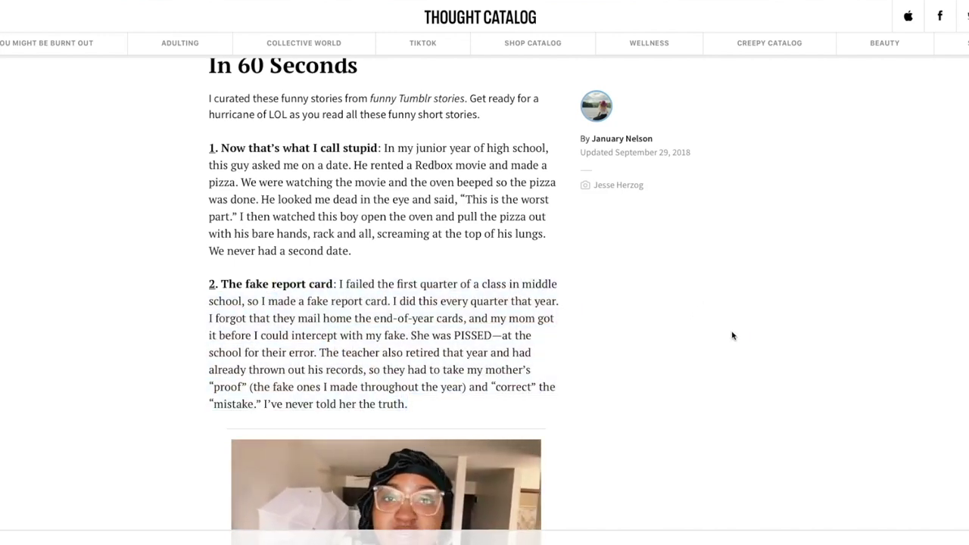
- Look through the article's stories up to number 5 and highlight the body text of "The fake report card"
scroll(731, 337, "down", 1)
scroll(731, 337, "down", 5)
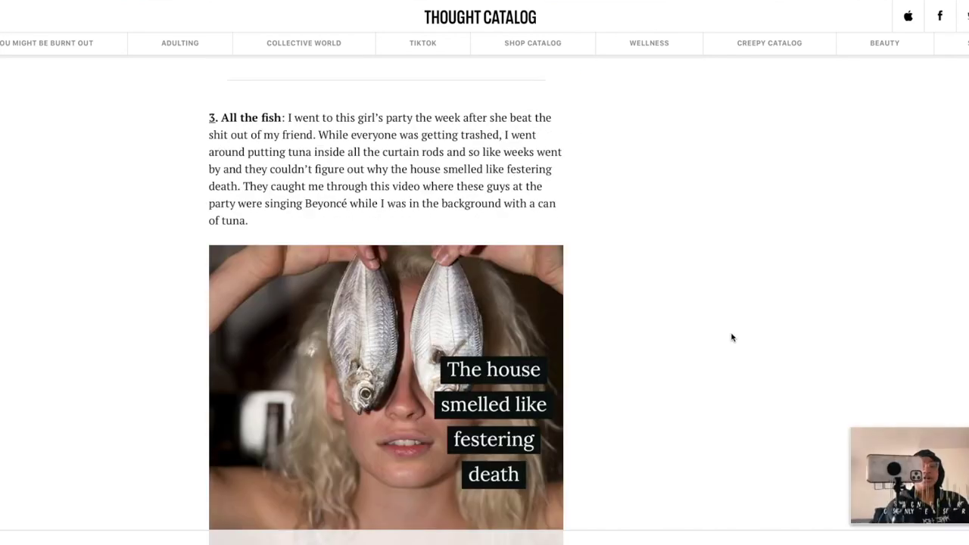
scroll(732, 338, "down", 4)
scroll(732, 339, "up", 10)
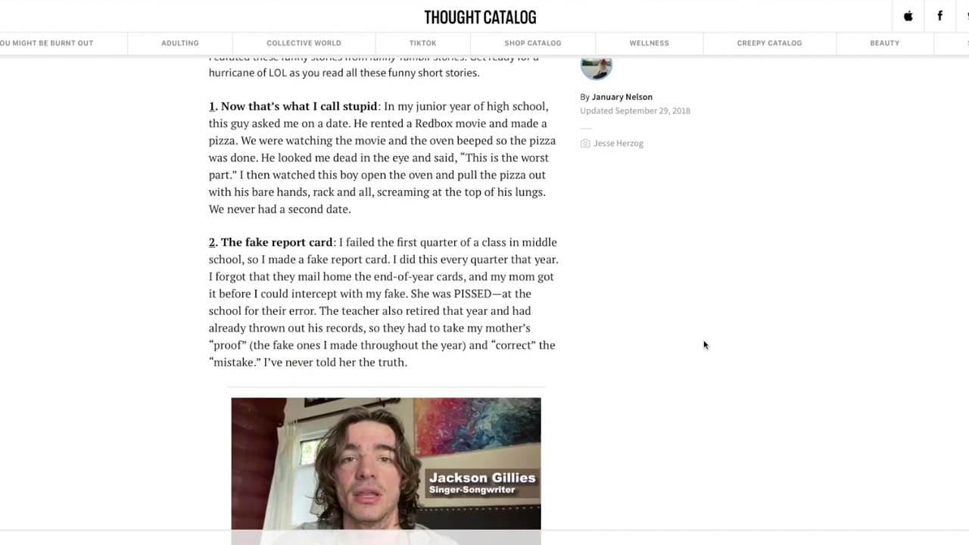
scroll(665, 368, "down", 10)
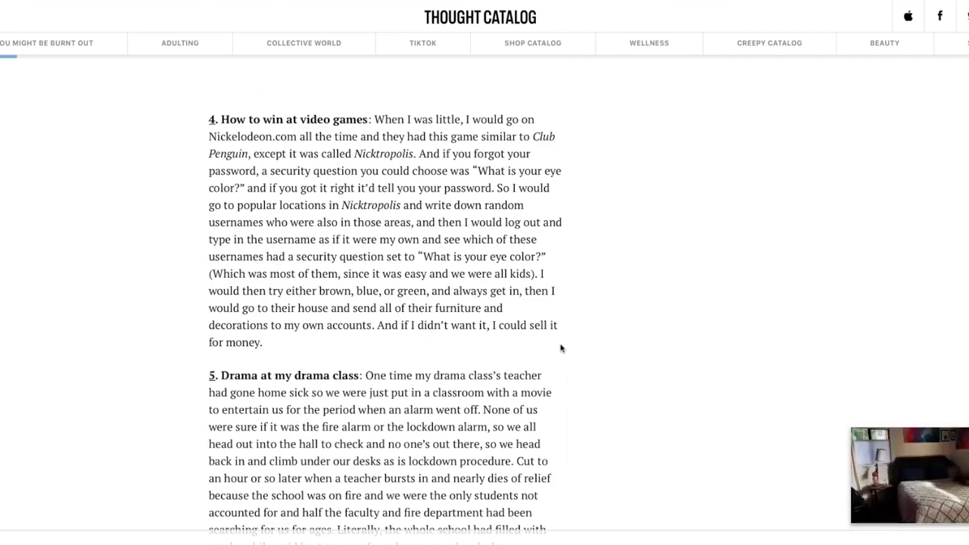
scroll(560, 349, "up", 15)
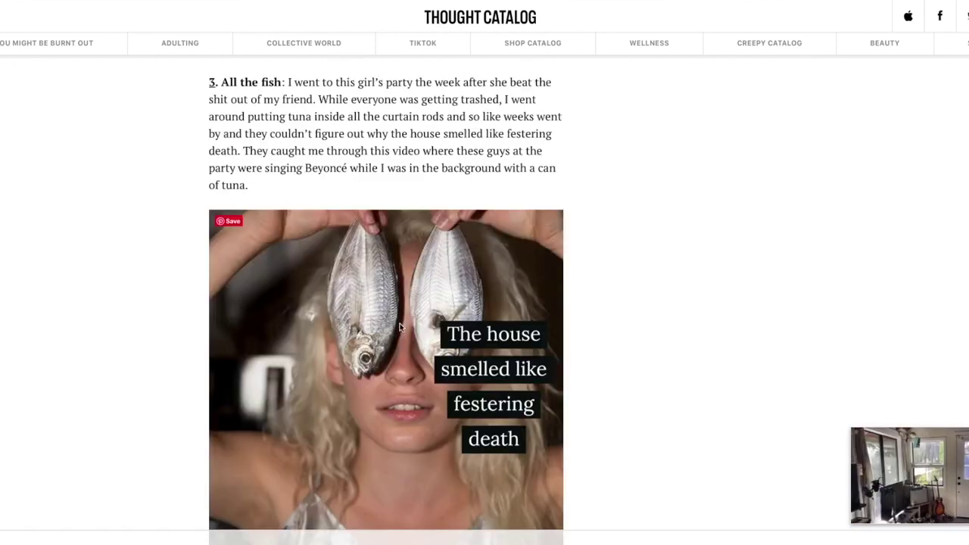
scroll(470, 311, "up", 3)
scroll(366, 307, "down", 3)
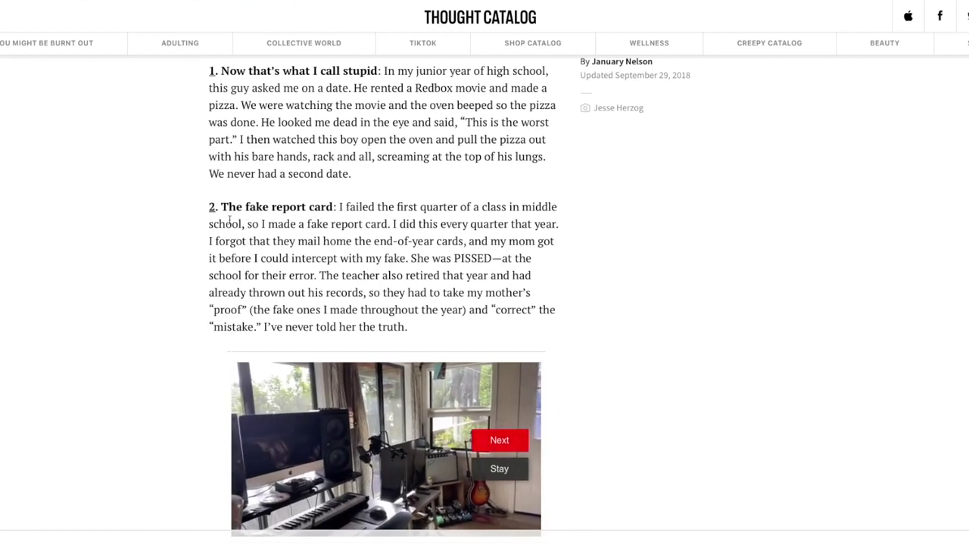
left_click_drag(339, 207, 467, 326)
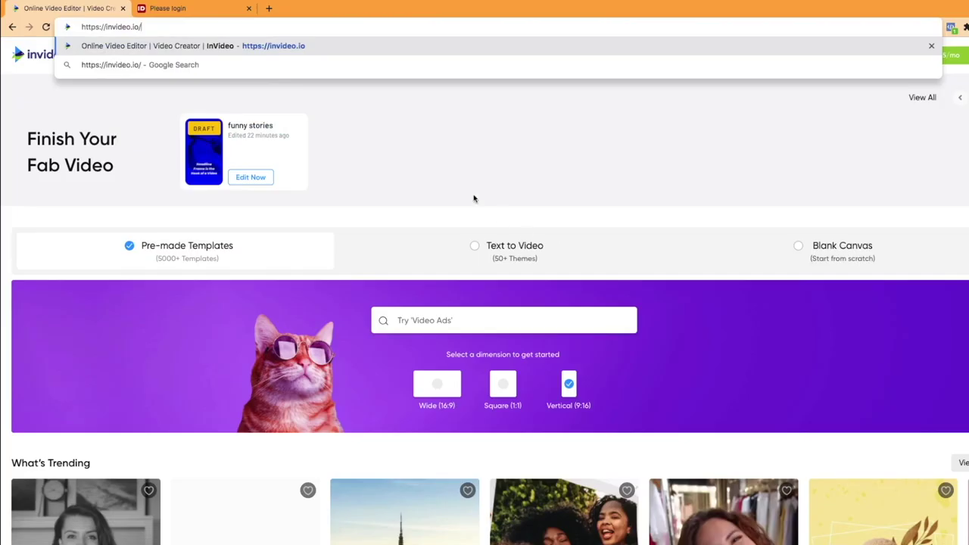
- Switch to invideo.io and choose the Text to Video workflow for the new video
left_click(407, 112)
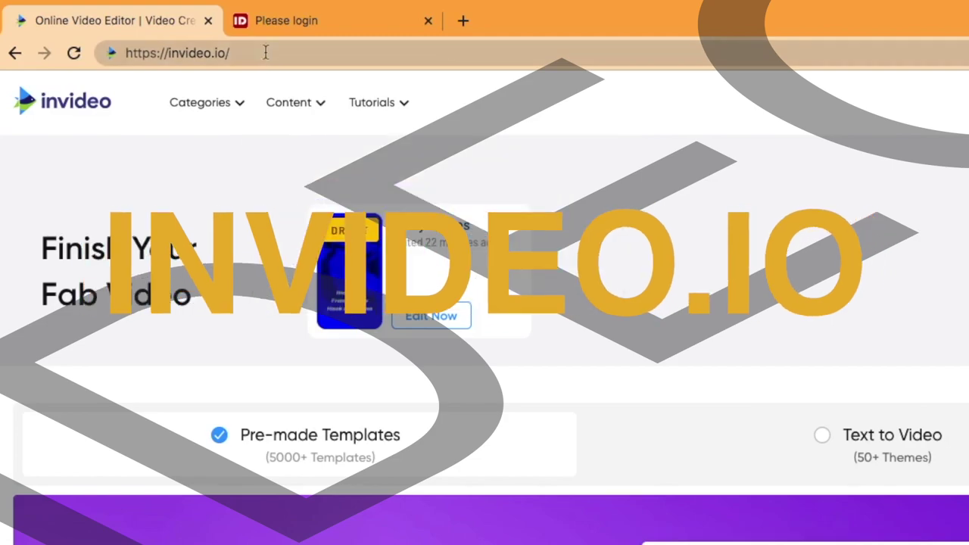
left_click(271, 64)
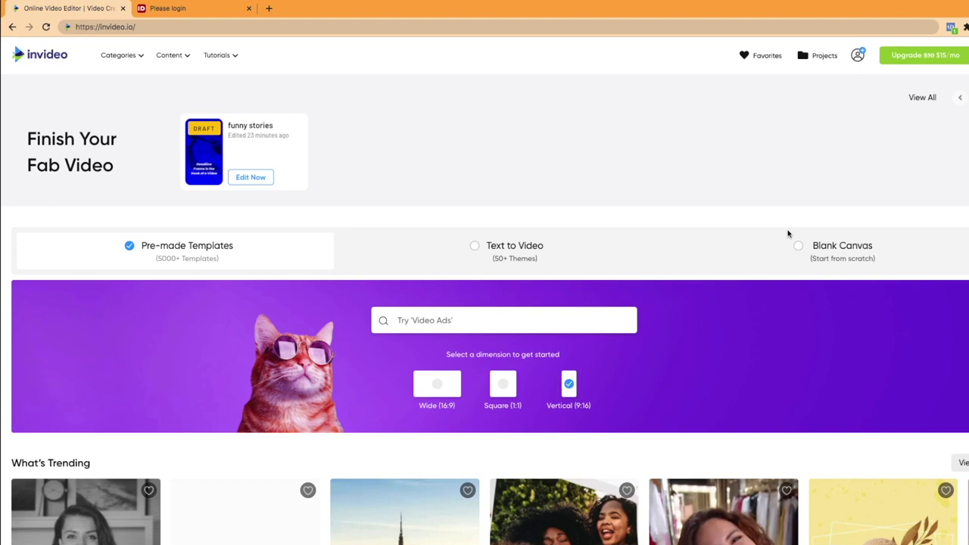
scroll(793, 239, "down", 1)
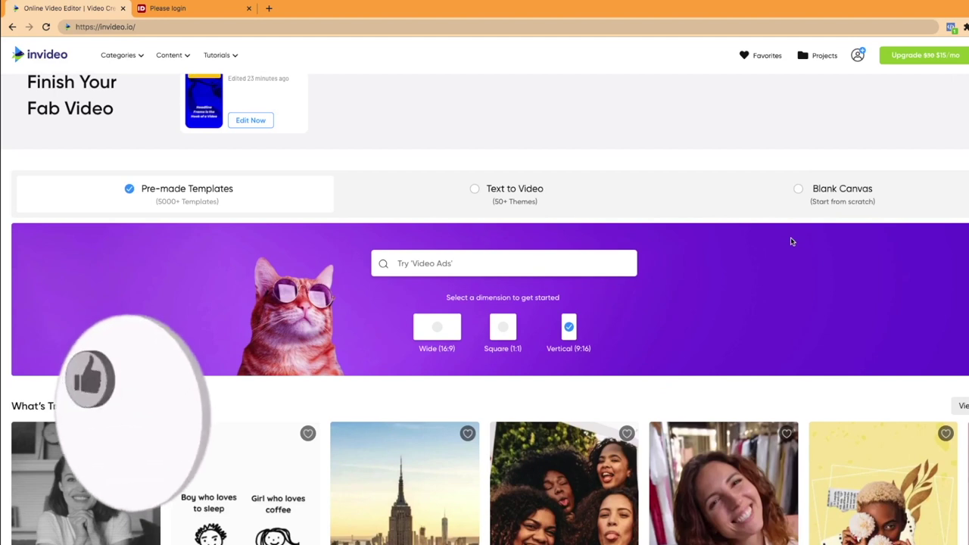
left_click(551, 194)
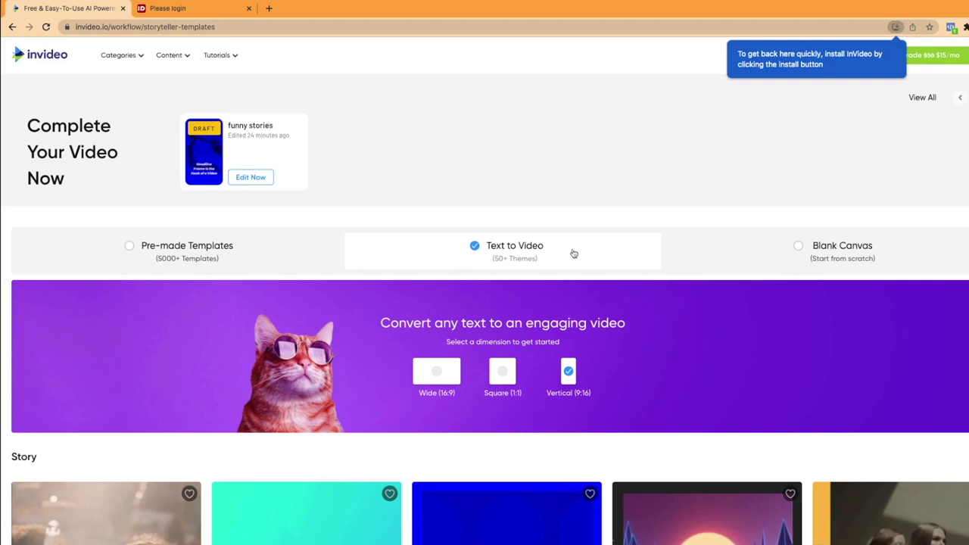
- Pick the Vibrant story template in the vertical 9:16 format and start a video from it
scroll(586, 284, "down", 1)
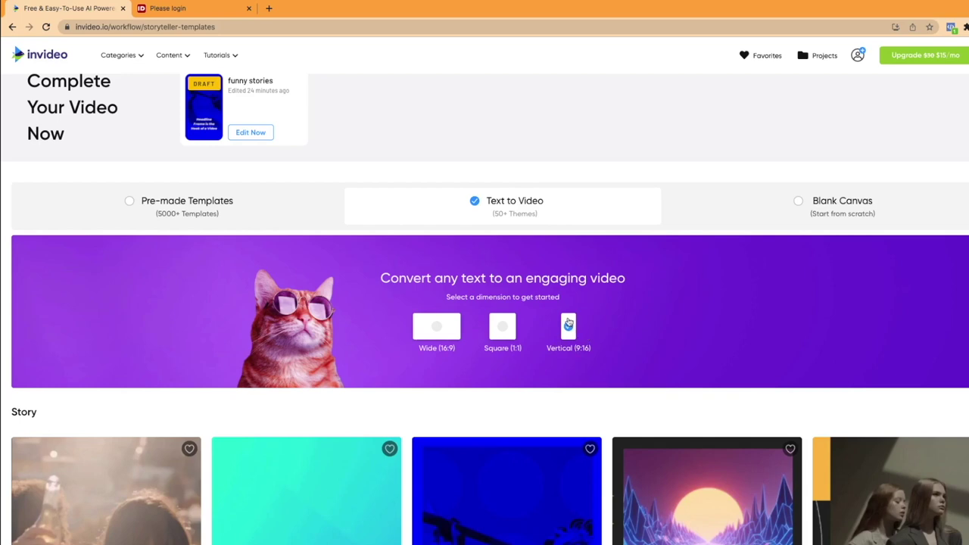
scroll(567, 321, "down", 4)
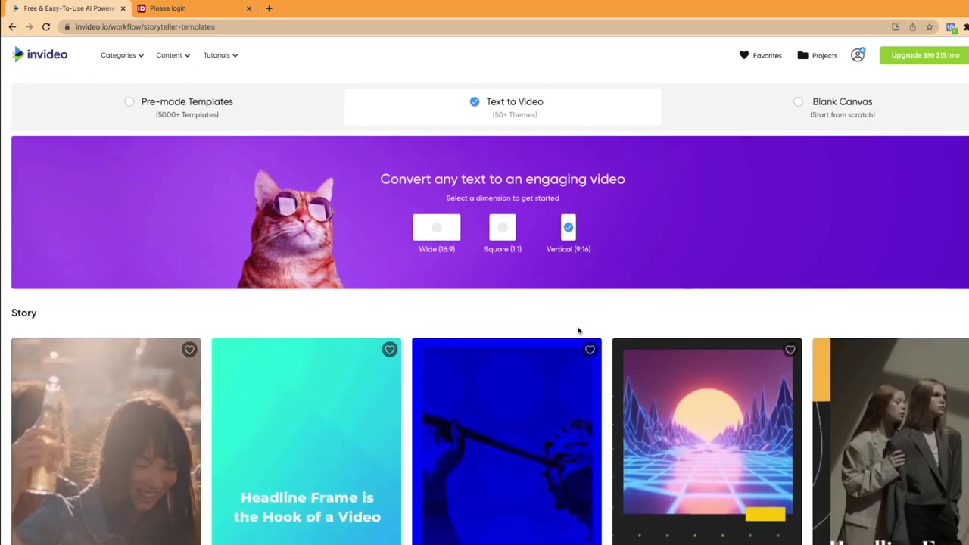
scroll(586, 322, "down", 8)
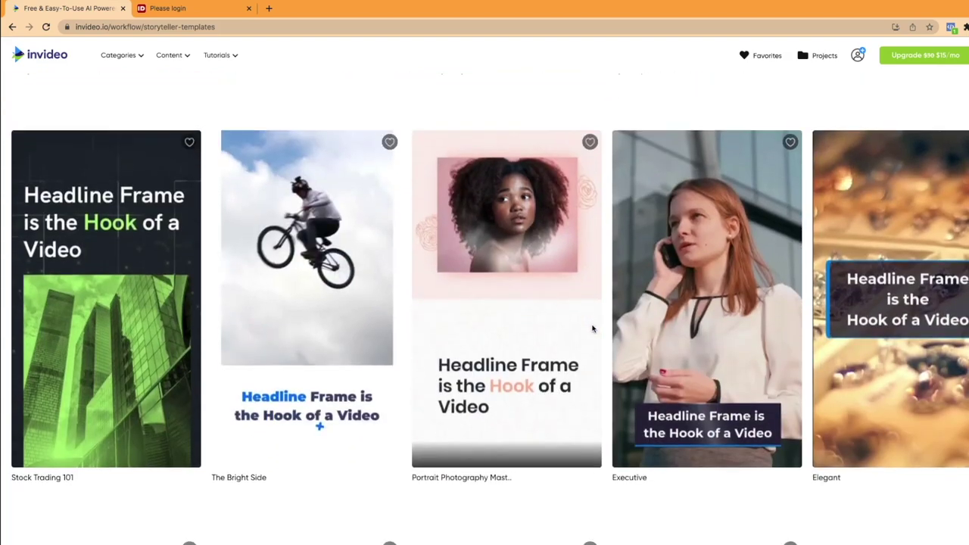
scroll(589, 327, "down", 4)
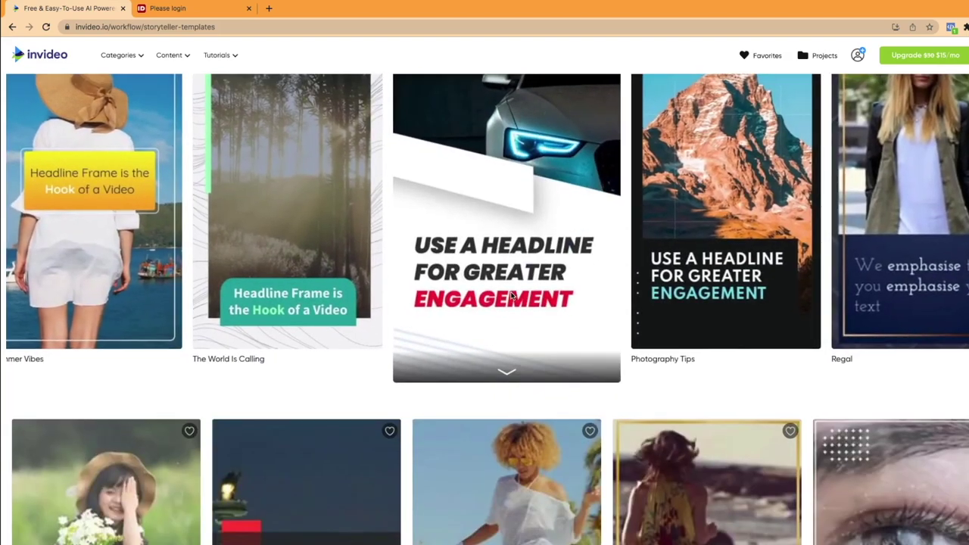
scroll(511, 295, "down", 2)
scroll(511, 296, "up", 5)
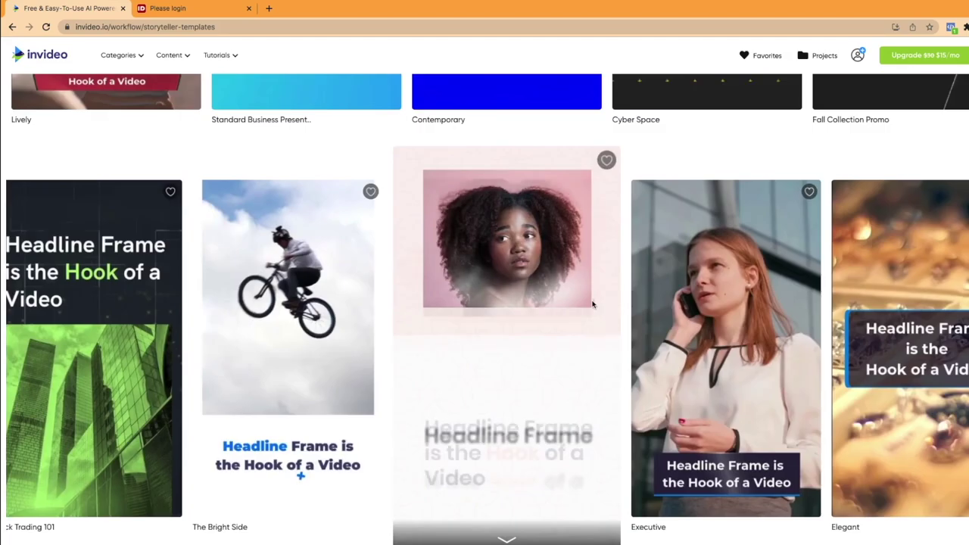
scroll(604, 312, "up", 4)
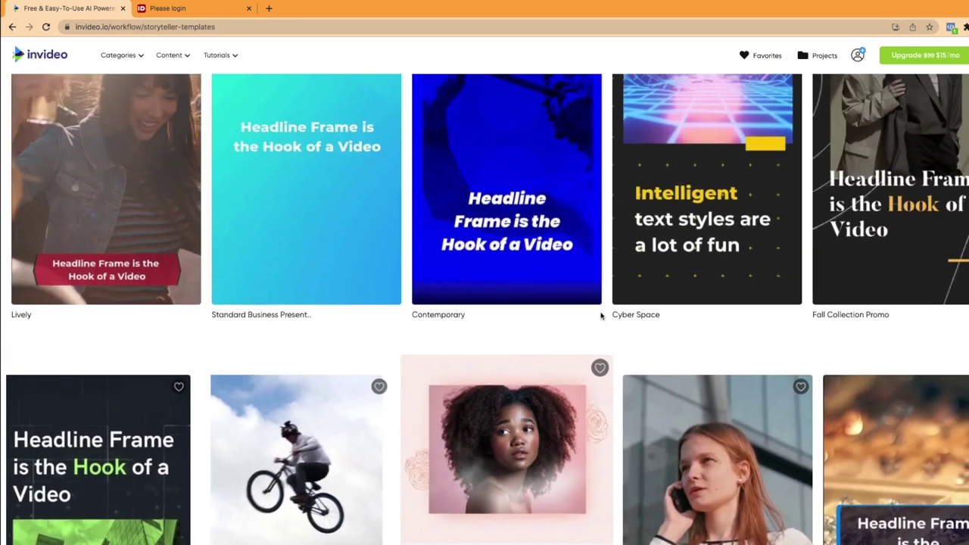
scroll(602, 323, "down", 5)
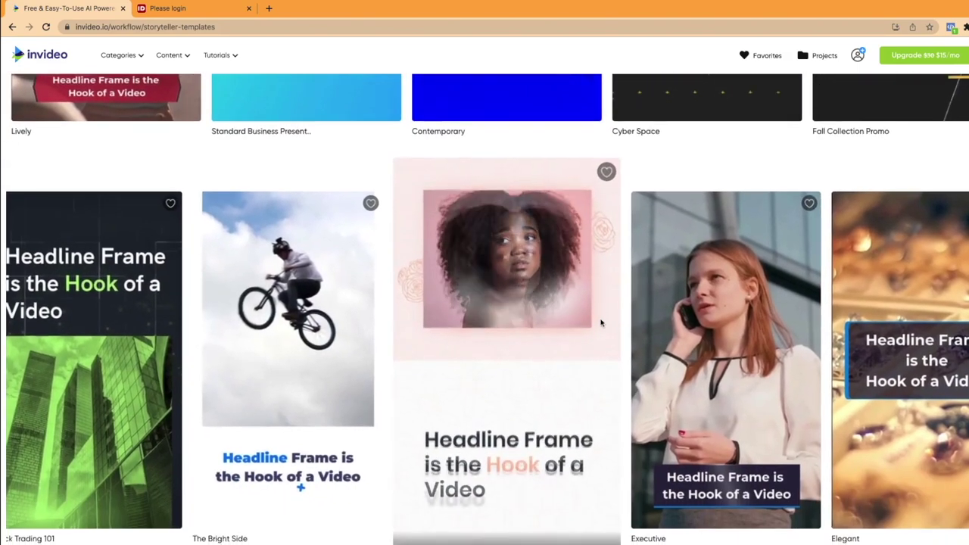
scroll(599, 323, "down", 10)
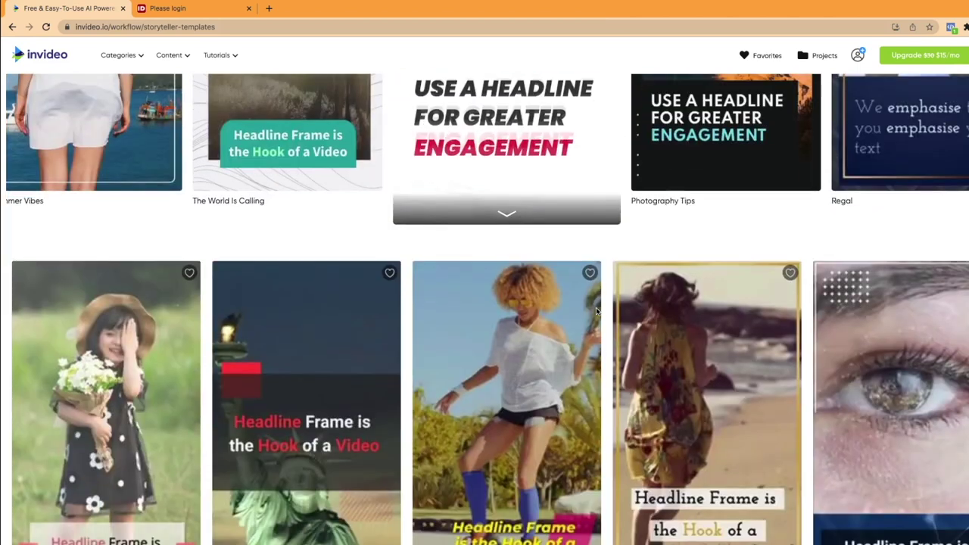
scroll(596, 310, "down", 10)
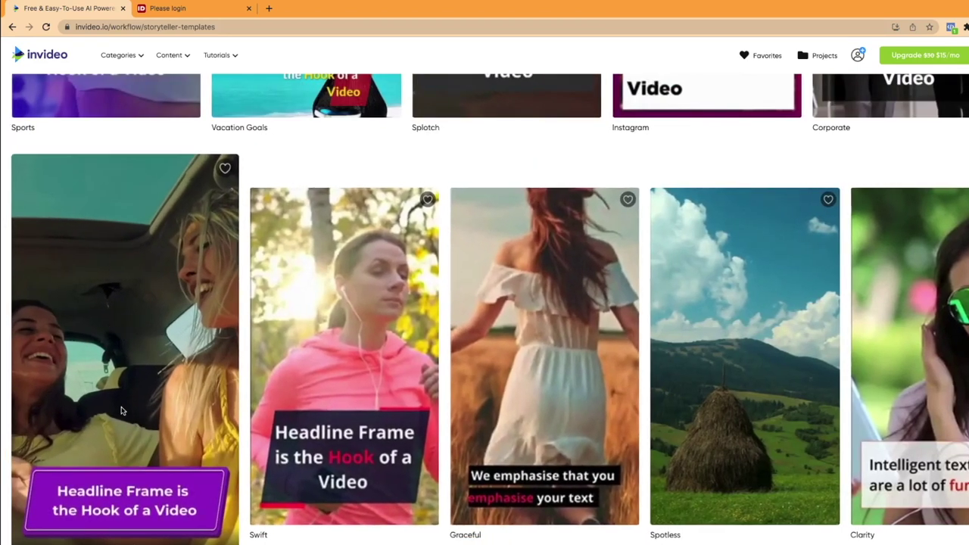
scroll(147, 428, "down", 1)
scroll(136, 386, "down", 1)
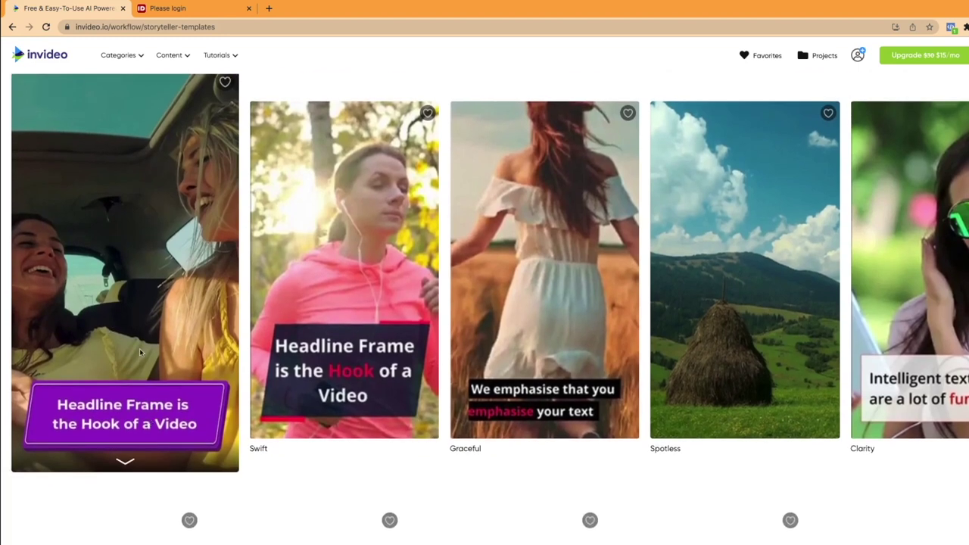
left_click(144, 367)
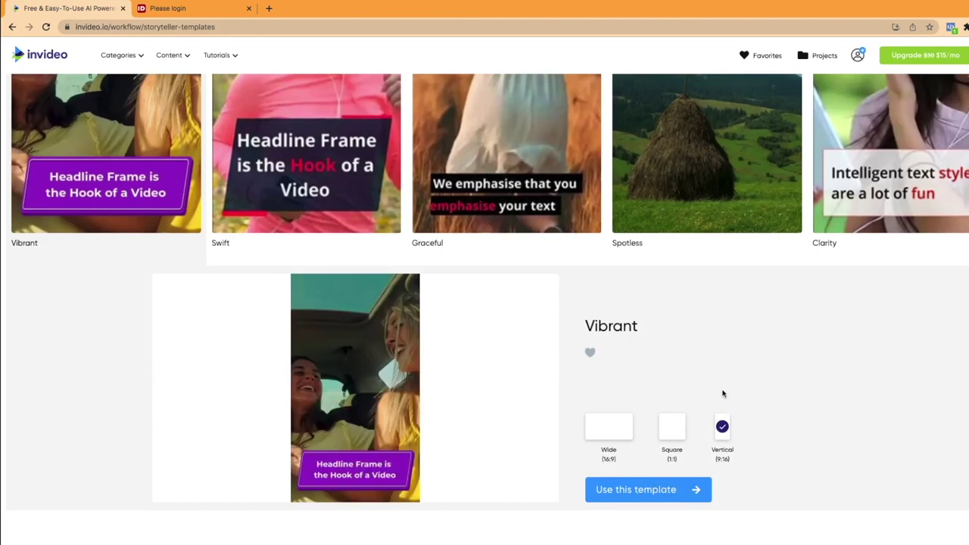
left_click(672, 491)
- Copy the title "The fake report card" from the Thought Catalog article into the script's headline
left_click(485, 141)
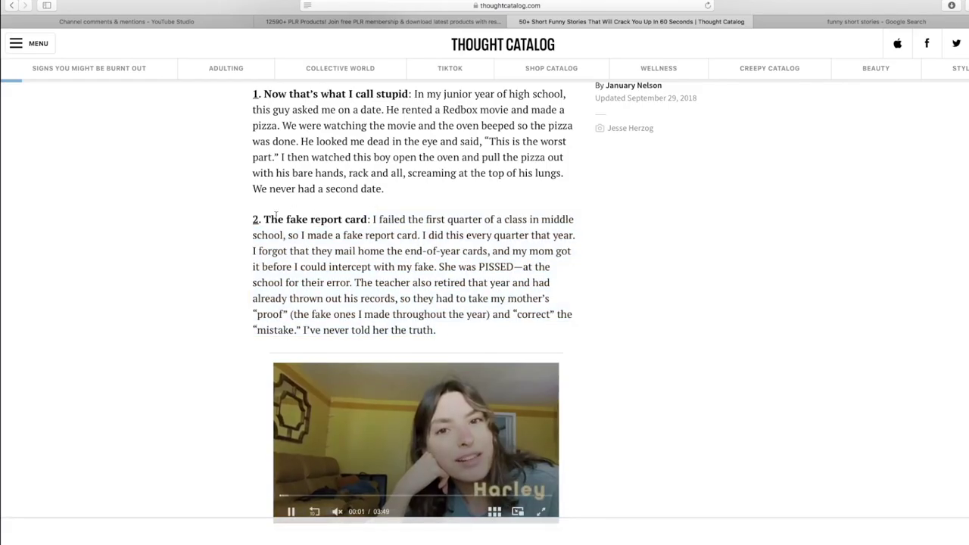
left_click_drag(263, 220, 368, 220)
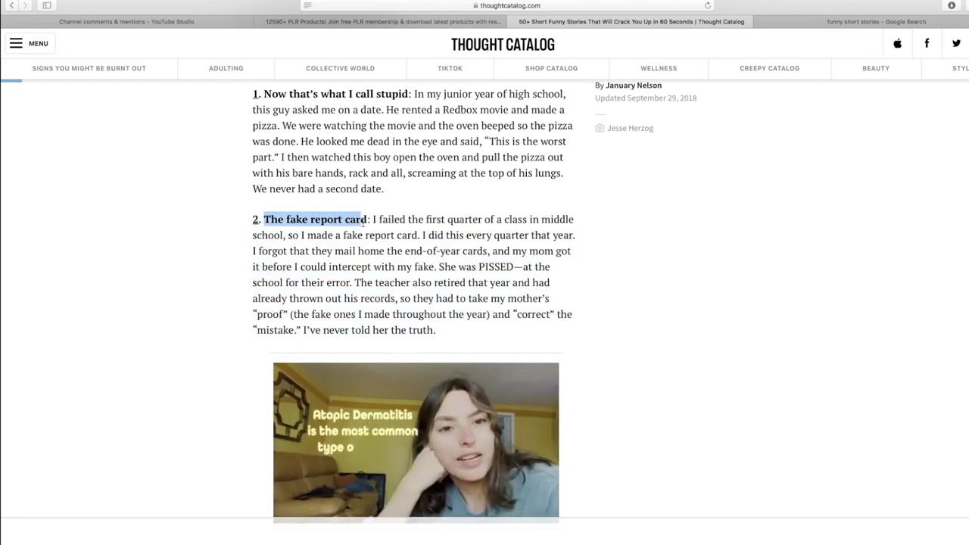
right_click(276, 218)
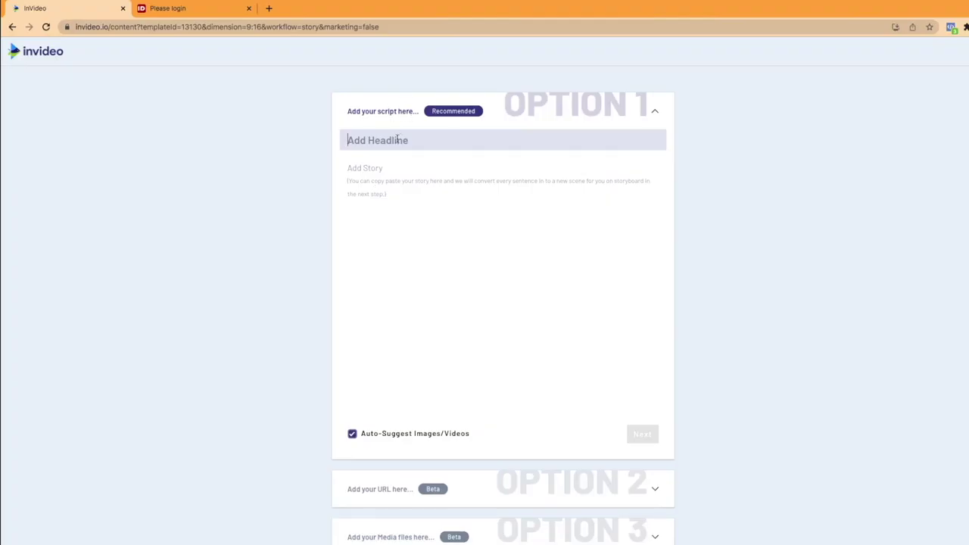
right_click(398, 139)
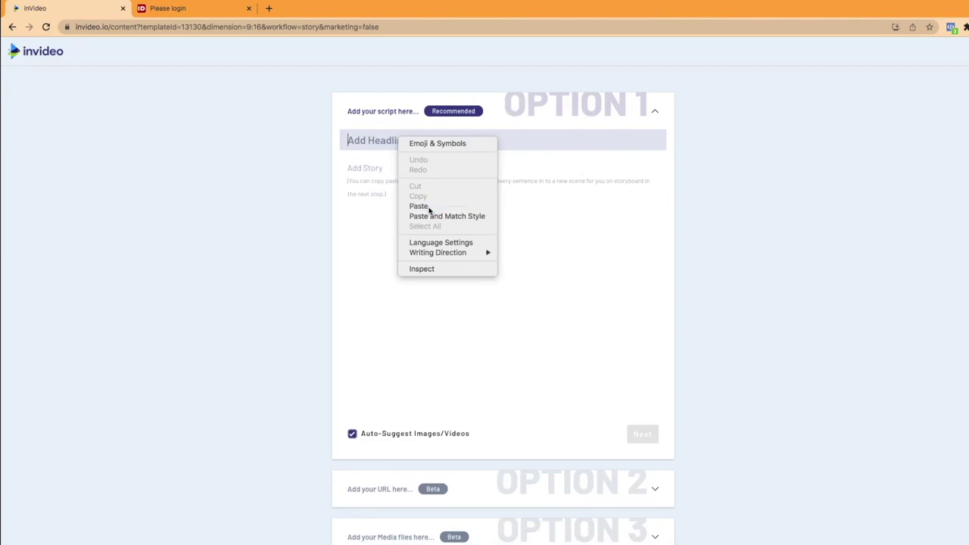
left_click(428, 206)
- Paste the body of the fake report card story as the script's story and have its text rearranged into shorter scenes
left_click(467, 264)
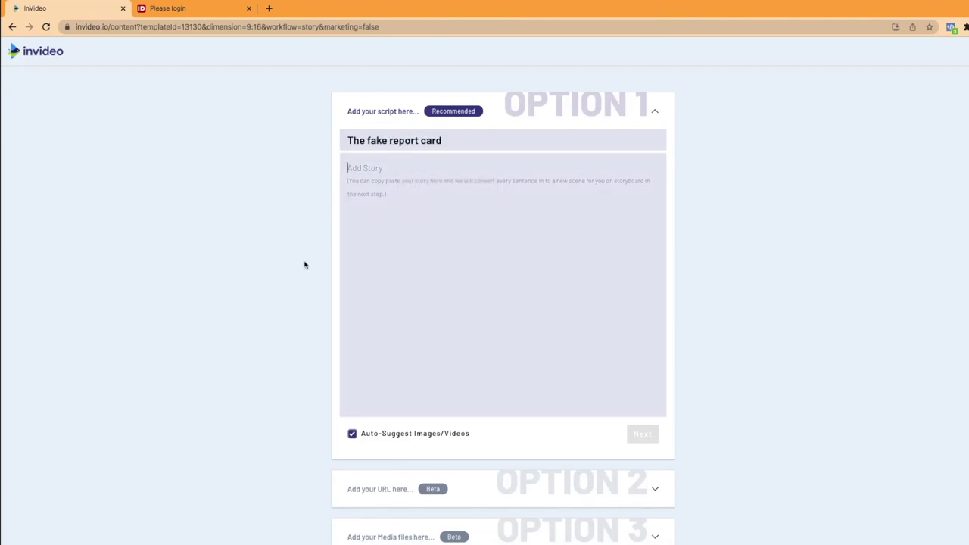
key("super+v")
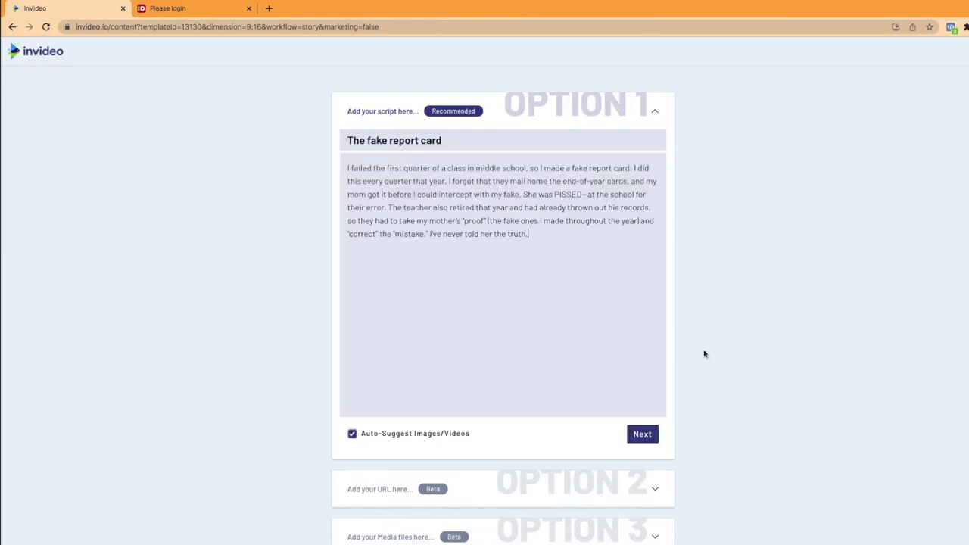
left_click(642, 435)
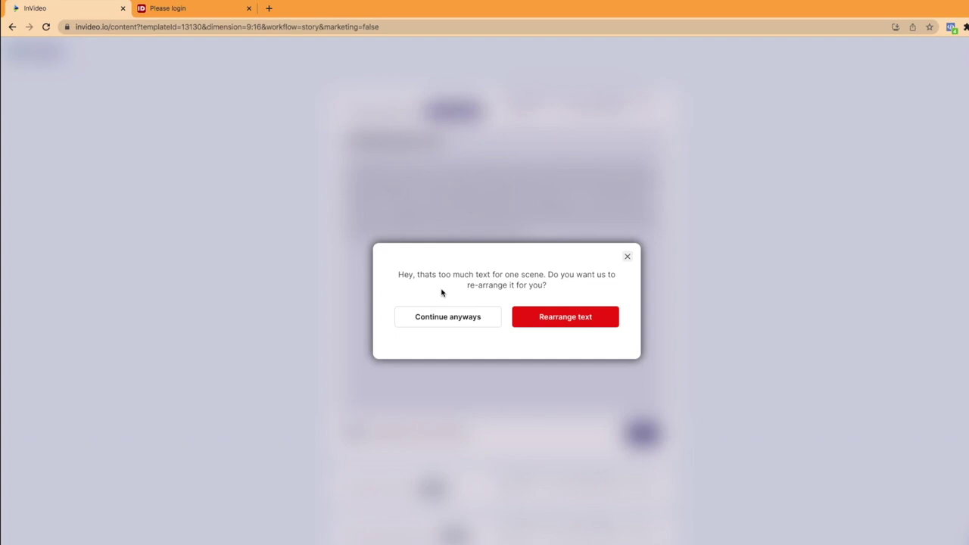
left_click(565, 318)
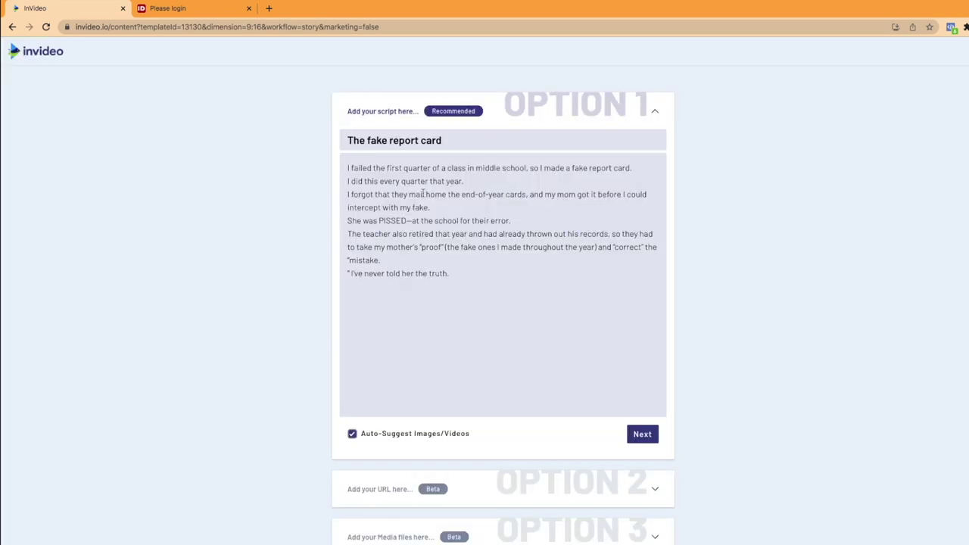
- Generate the storyboard from the rearranged script with auto-suggested images and videos, and review its first scenes
left_click(641, 434)
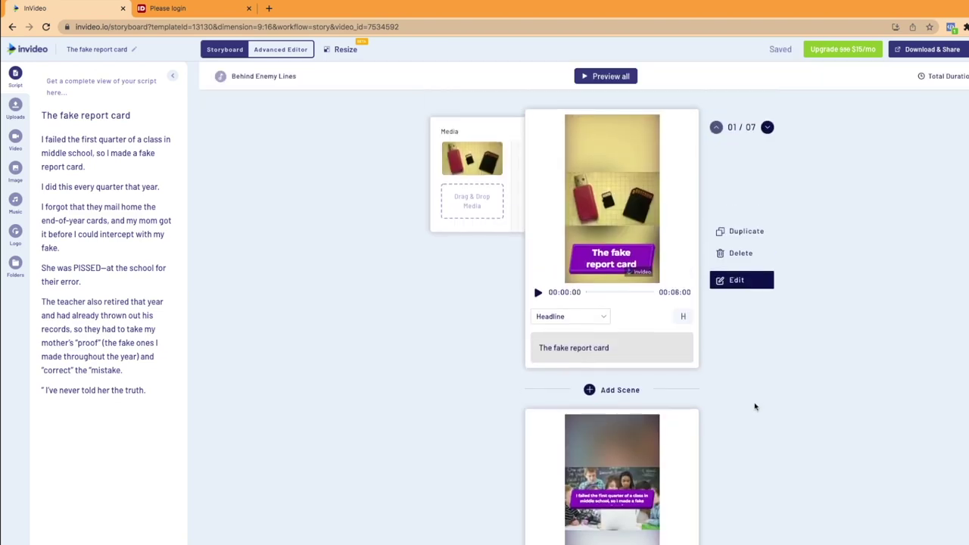
scroll(754, 407, "down", 6)
scroll(755, 407, "down", 6)
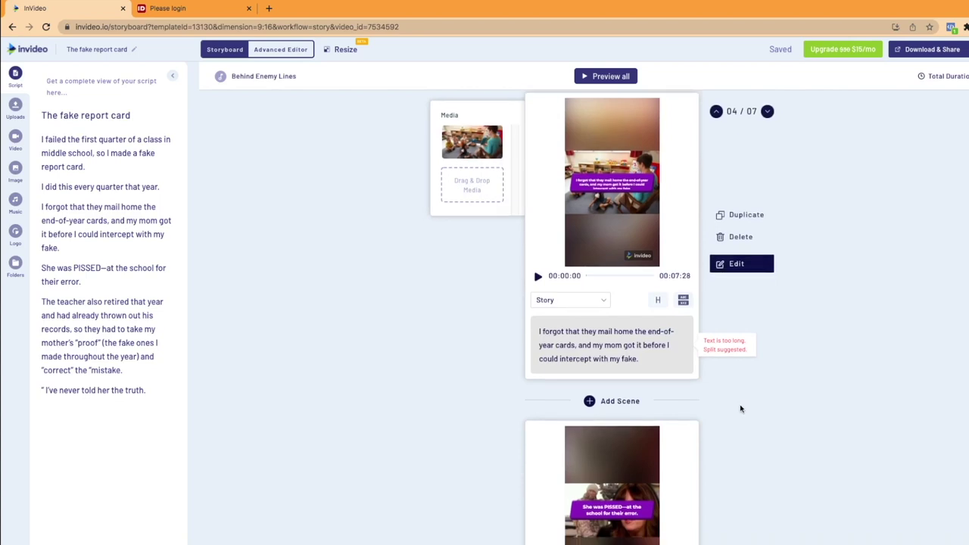
- Look through the remaining scenes of the storyboard and return to the headline scene
scroll(741, 408, "down", 4)
scroll(729, 401, "up", 15)
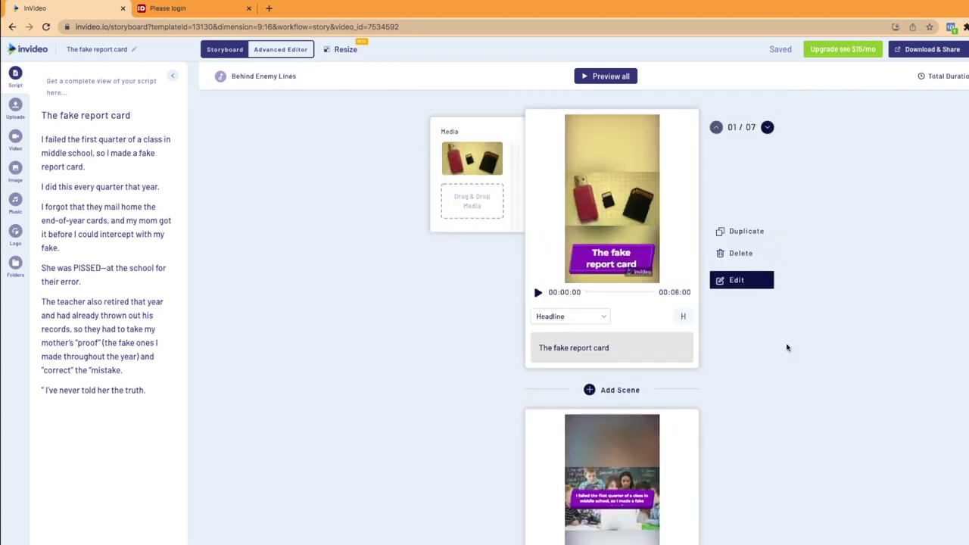
scroll(784, 346, "down", 1)
scroll(754, 352, "up", 1)
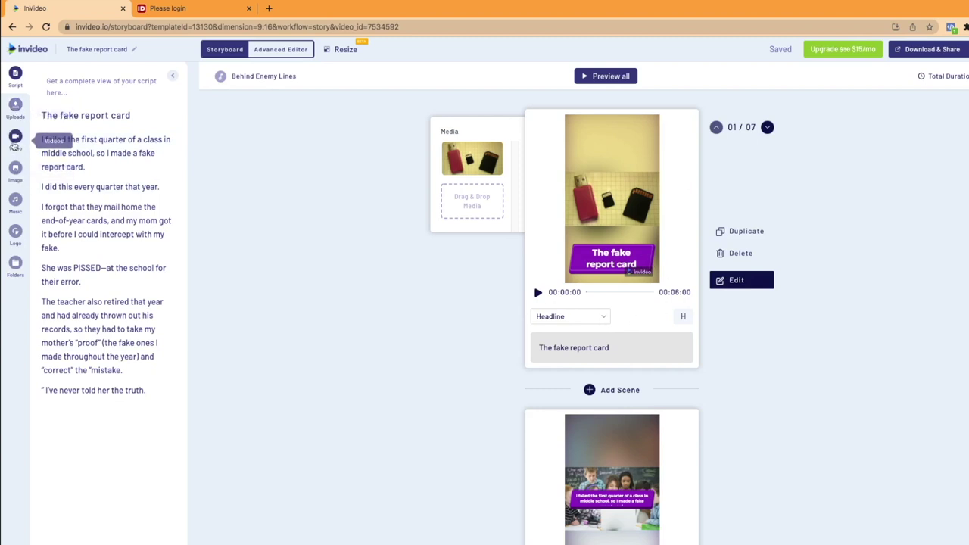
- Open the stock video library and browse its clips as possible alternative footage for the storyboard scenes
left_click(14, 143)
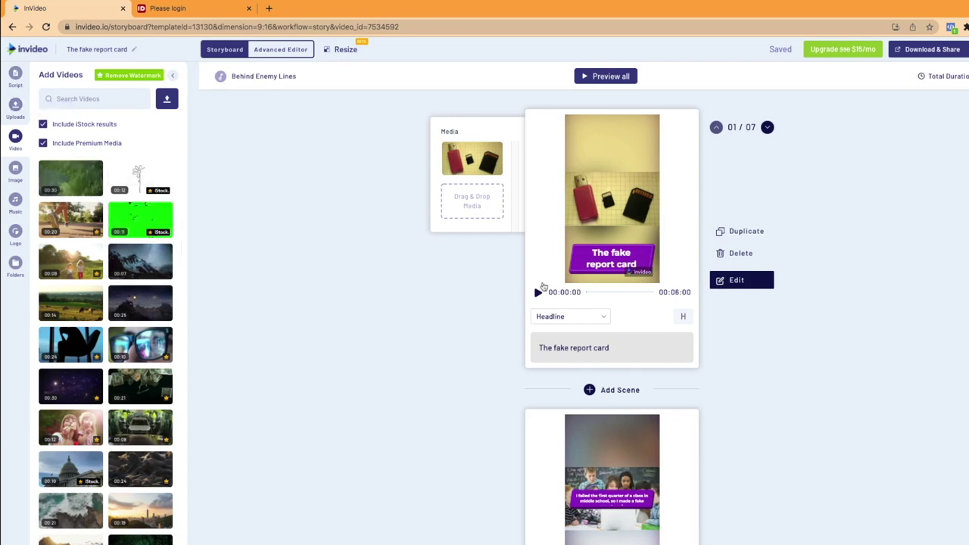
scroll(543, 286, "down", 2)
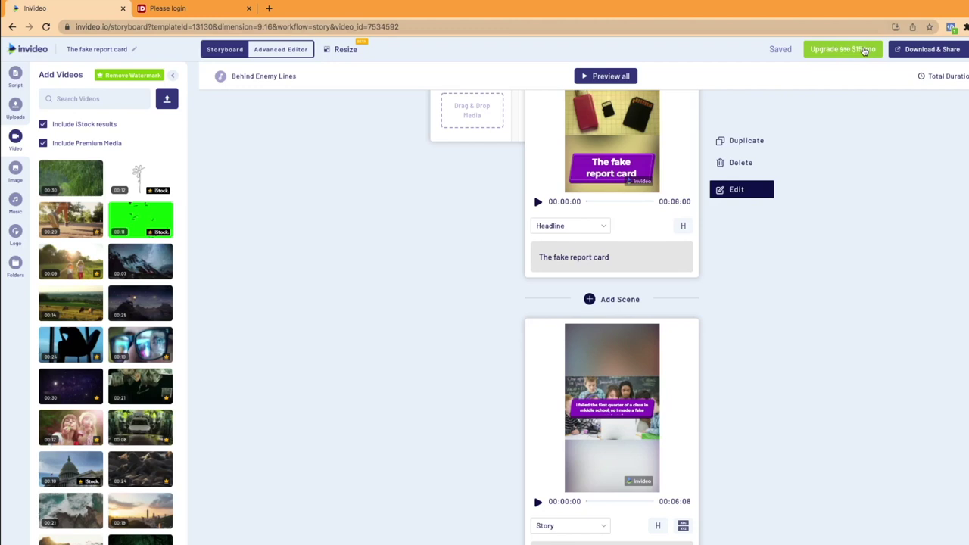
scroll(138, 305, "down", 3)
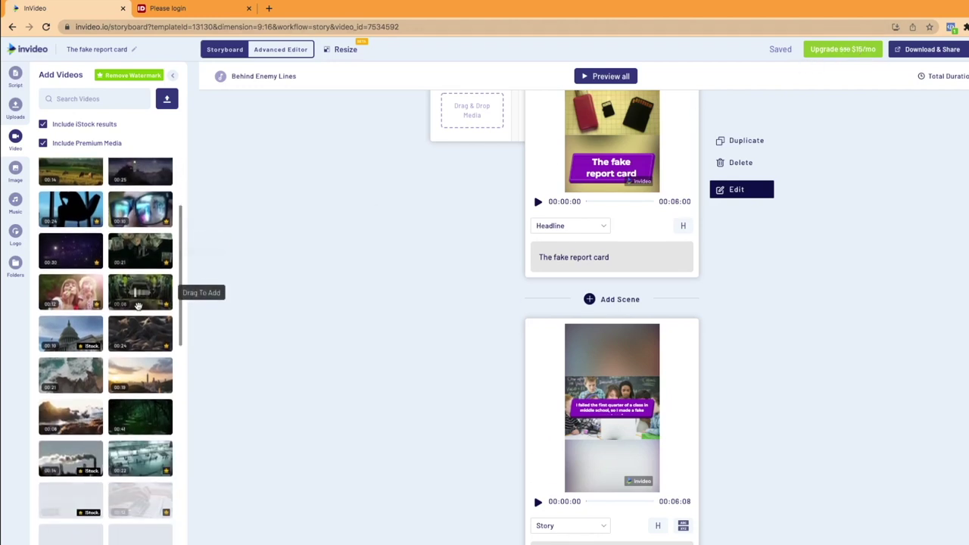
scroll(139, 296, "down", 1)
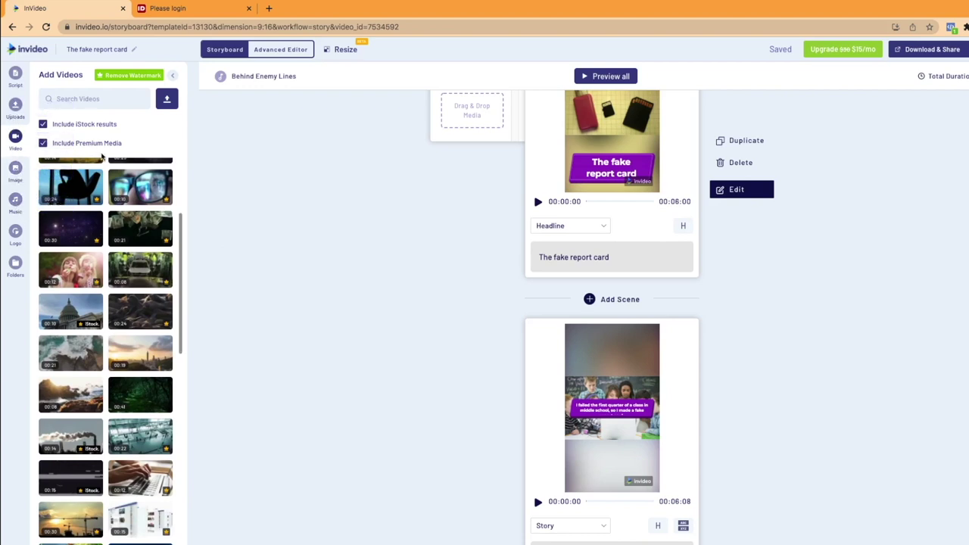
mouse_move(640, 321)
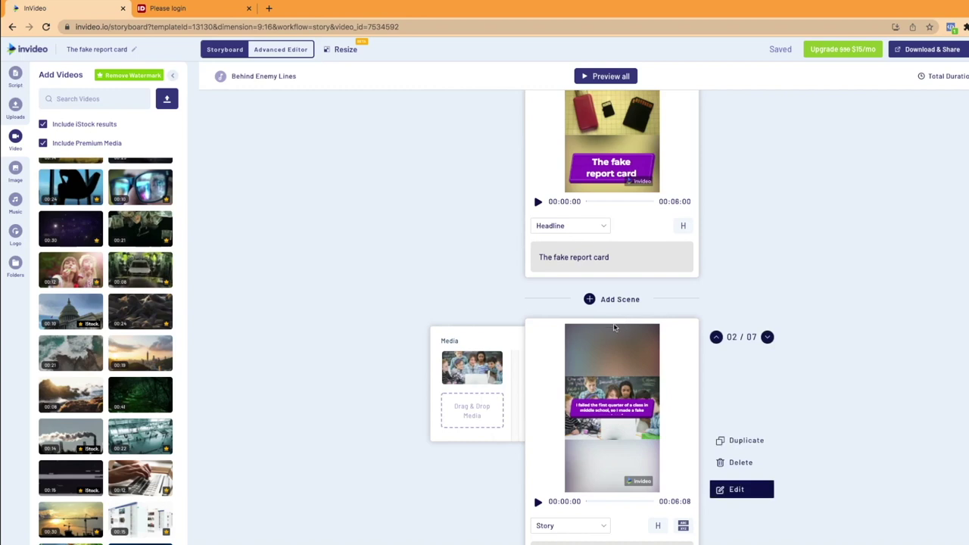
scroll(614, 327, "up", 2)
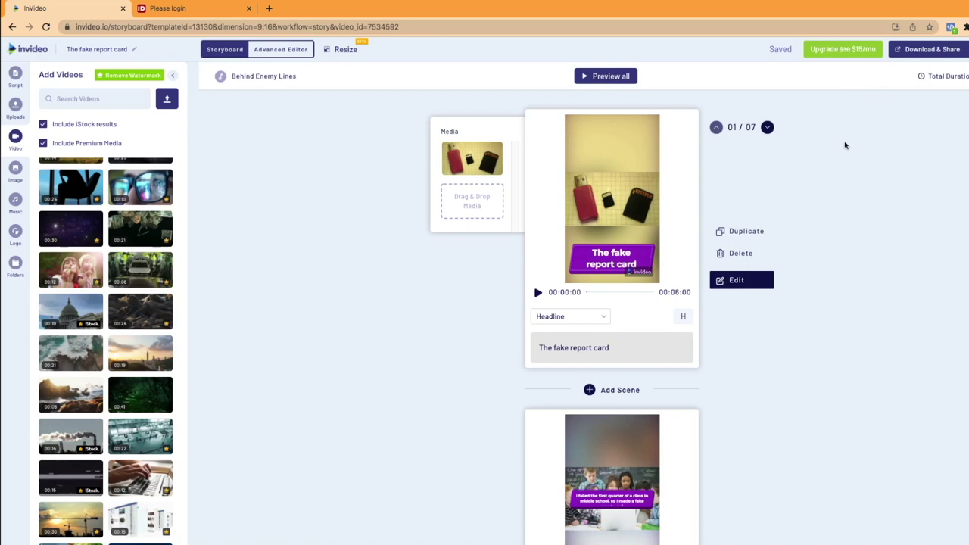
- Export the finished video in 720p quality and check its rendering on the projects page
scroll(800, 324, "down", 3)
scroll(772, 298, "up", 3)
left_click(928, 50)
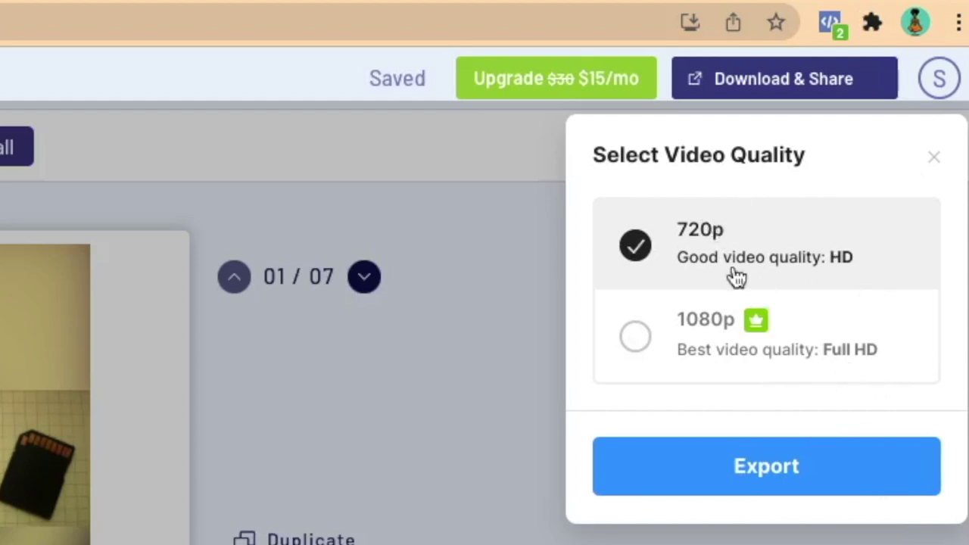
left_click(818, 475)
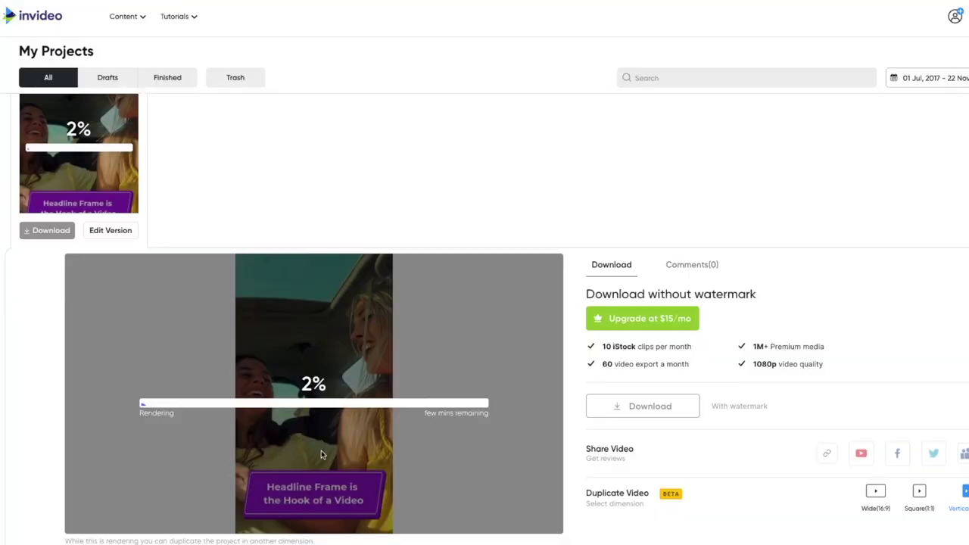
scroll(321, 450, "down", 1)
scroll(380, 427, "up", 1)
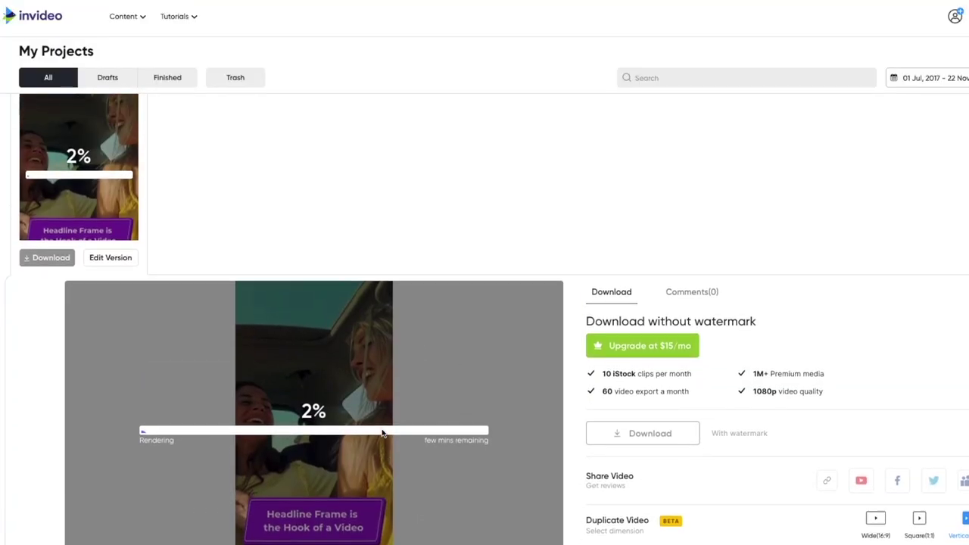
scroll(382, 433, "up", 1)
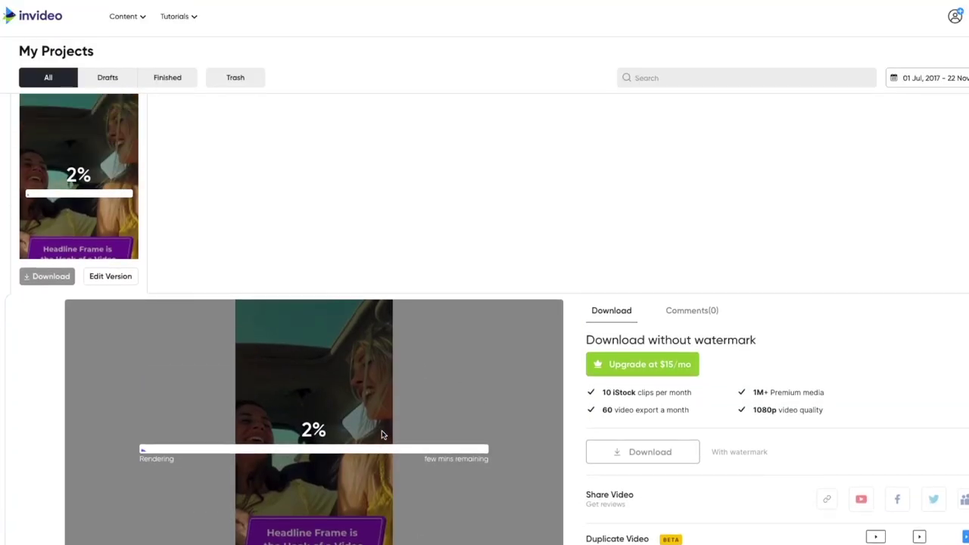
scroll(382, 430, "down", 2)
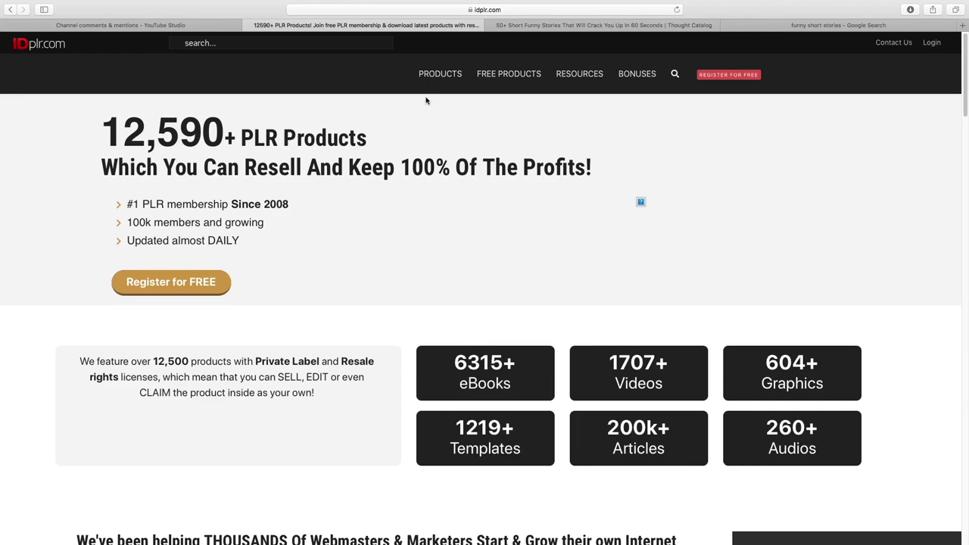
- Search the IDplr product library for "jokes"
mouse_move(450, 71)
left_click(246, 44)
type("jokes")
key("Return")
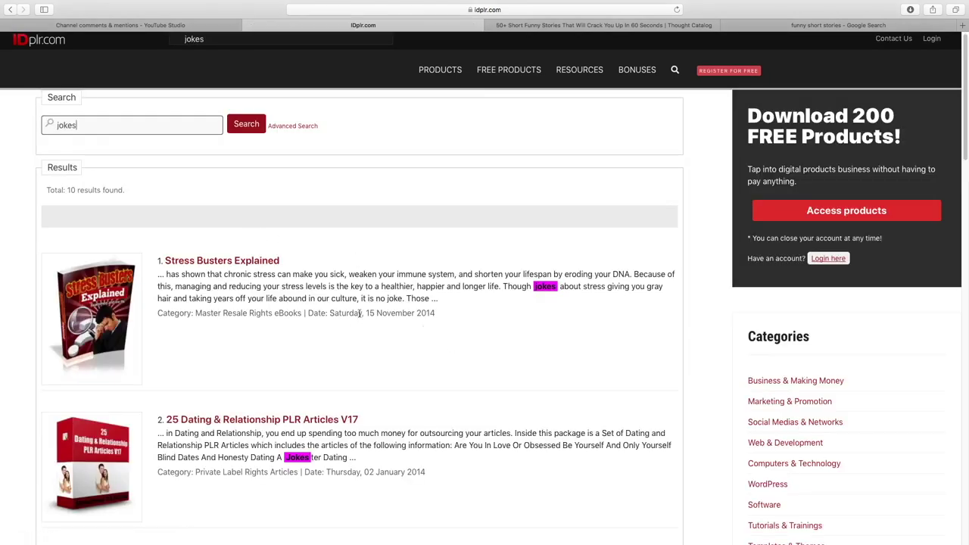
- Look through the "jokes" search results for a humor-related PLR eBook to resell
scroll(379, 342, "down", 2)
scroll(378, 341, "up", 2)
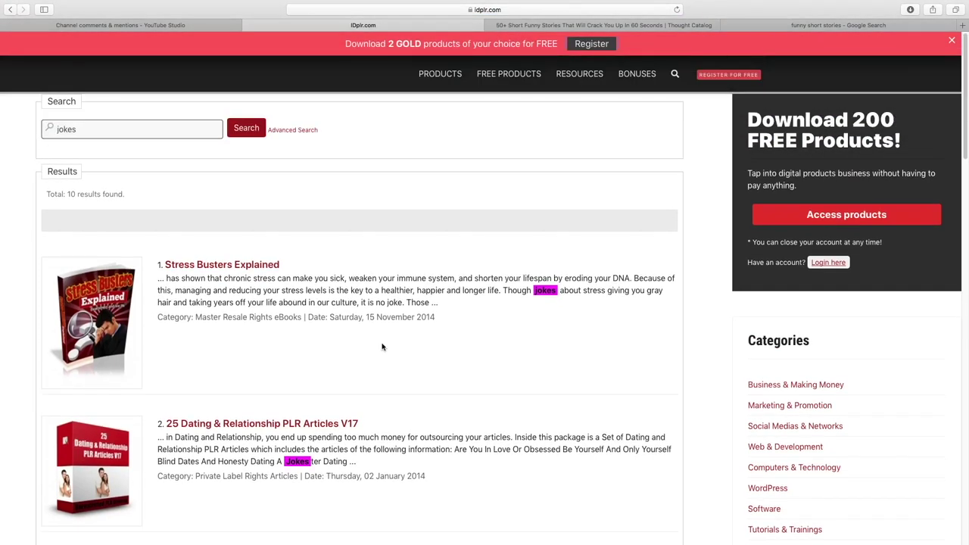
scroll(381, 345, "down", 3)
scroll(383, 347, "down", 6)
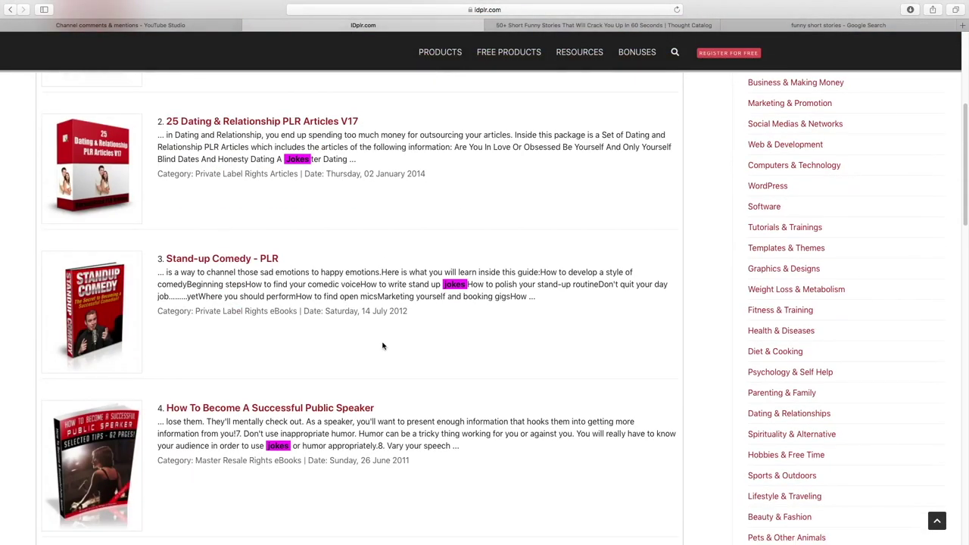
scroll(384, 342, "down", 4)
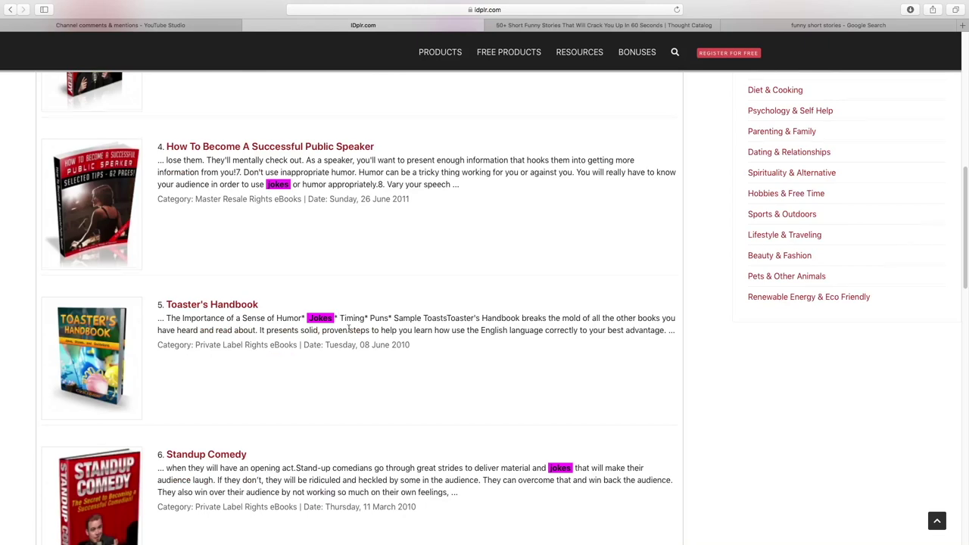
scroll(349, 329, "down", 3)
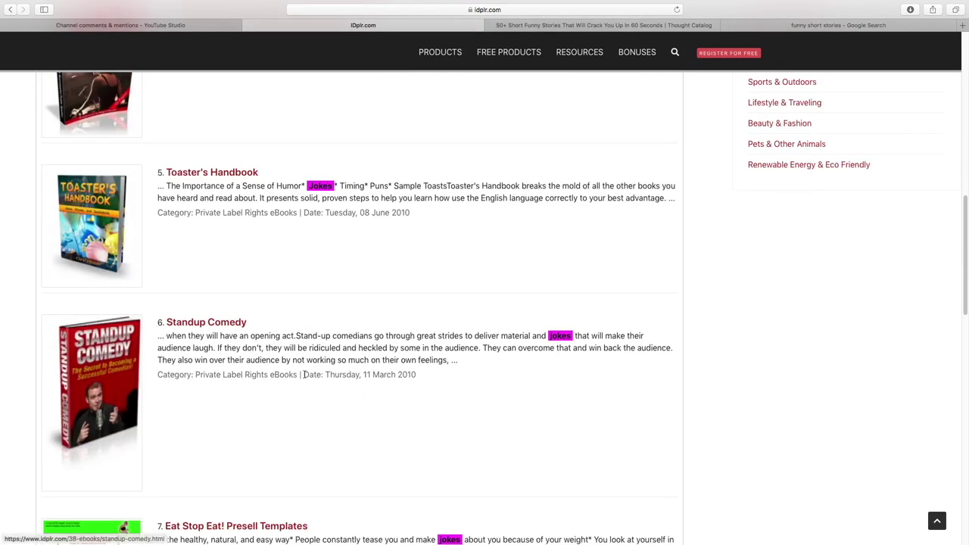
scroll(308, 348, "down", 1)
scroll(303, 309, "down", 3)
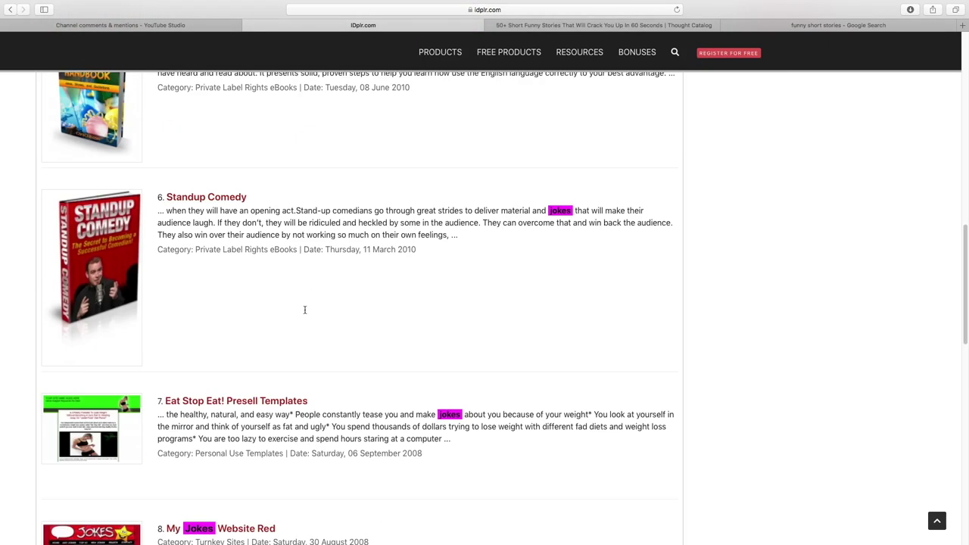
scroll(337, 360, "down", 1)
scroll(338, 347, "up", 10)
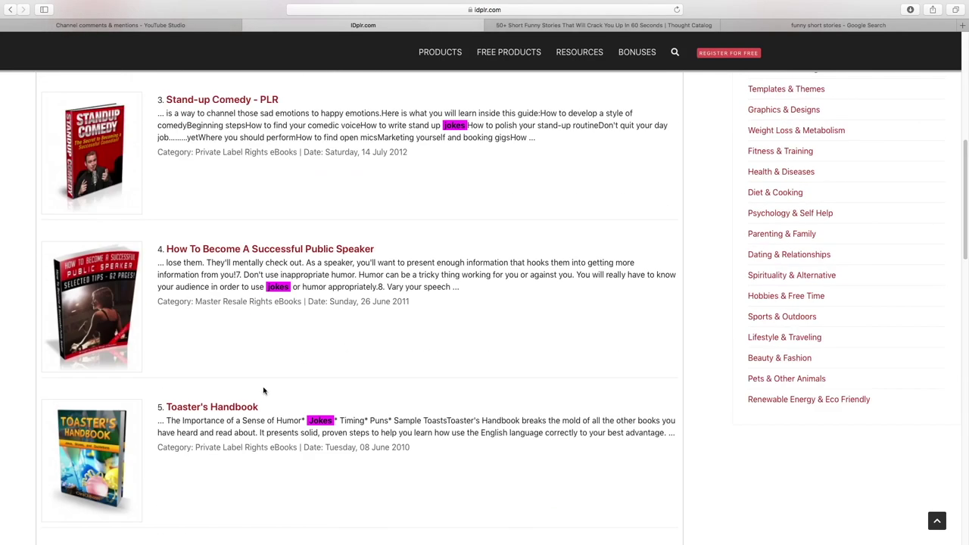
- Open the Toaster's Handbook eBook from the results and examine its product description and download options
left_click(206, 410)
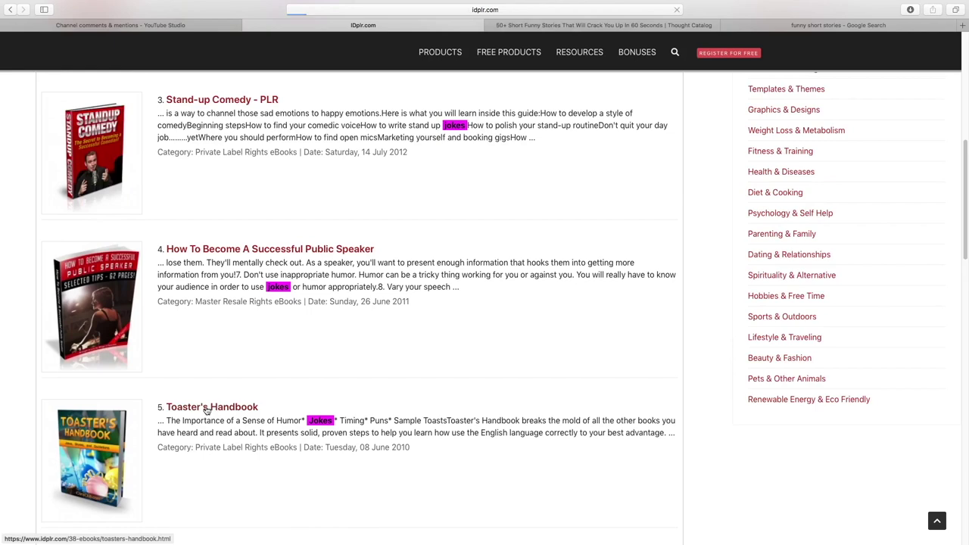
scroll(356, 305, "down", 1)
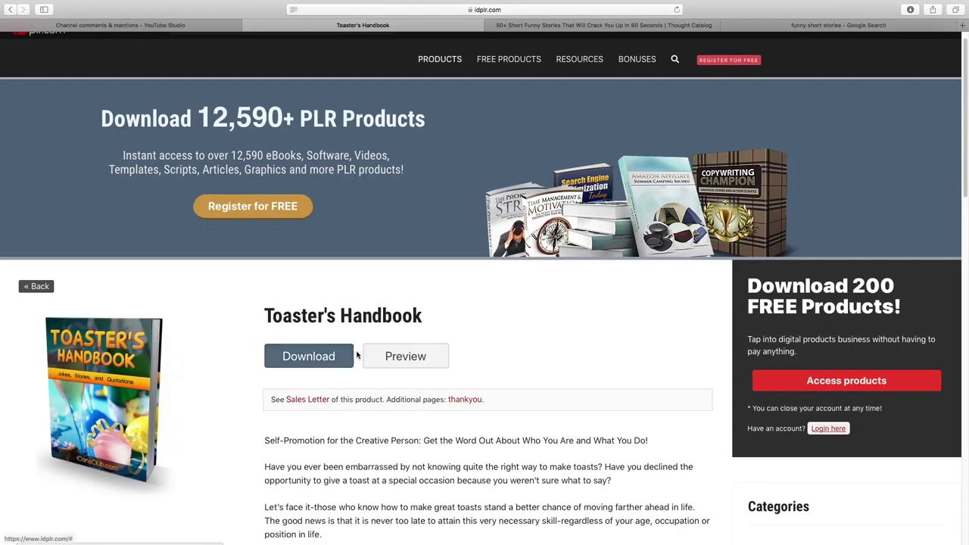
scroll(355, 326, "down", 5)
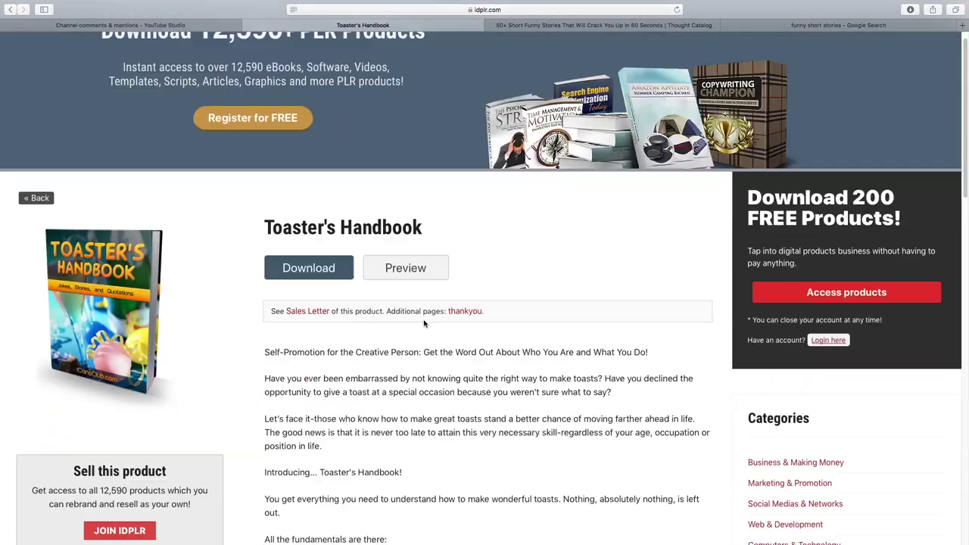
scroll(407, 314, "up", 4)
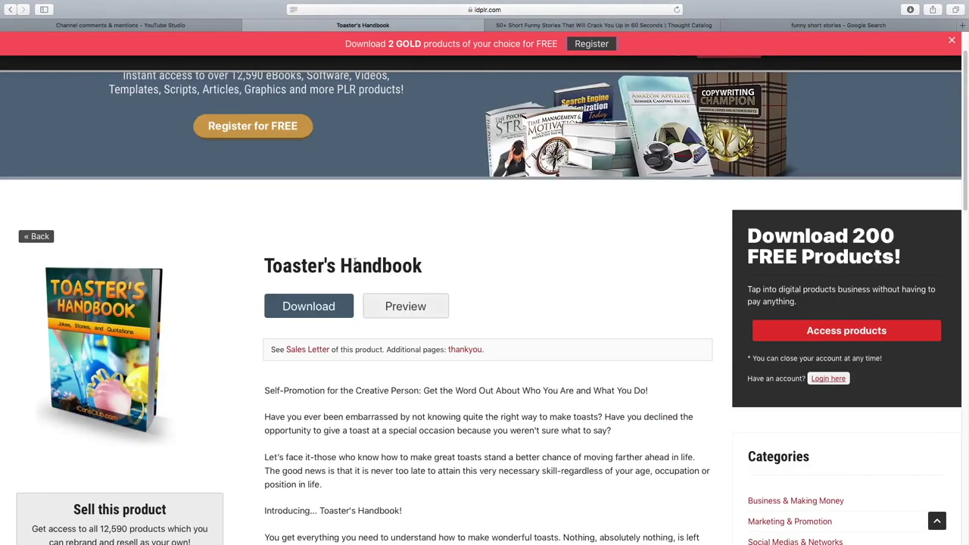
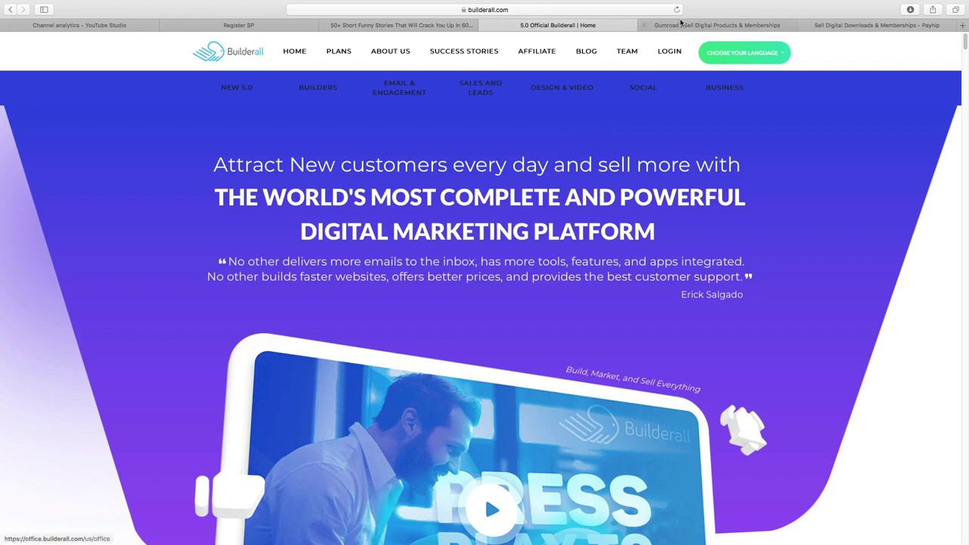
- Switch to Gumroad's home page and examine what it offers for selling digital products
left_click(704, 27)
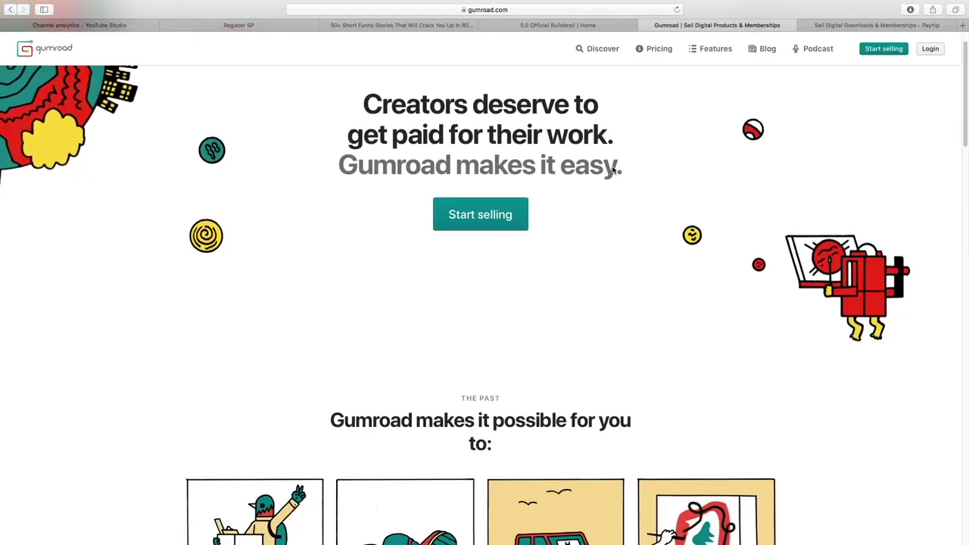
scroll(615, 169, "down", 20)
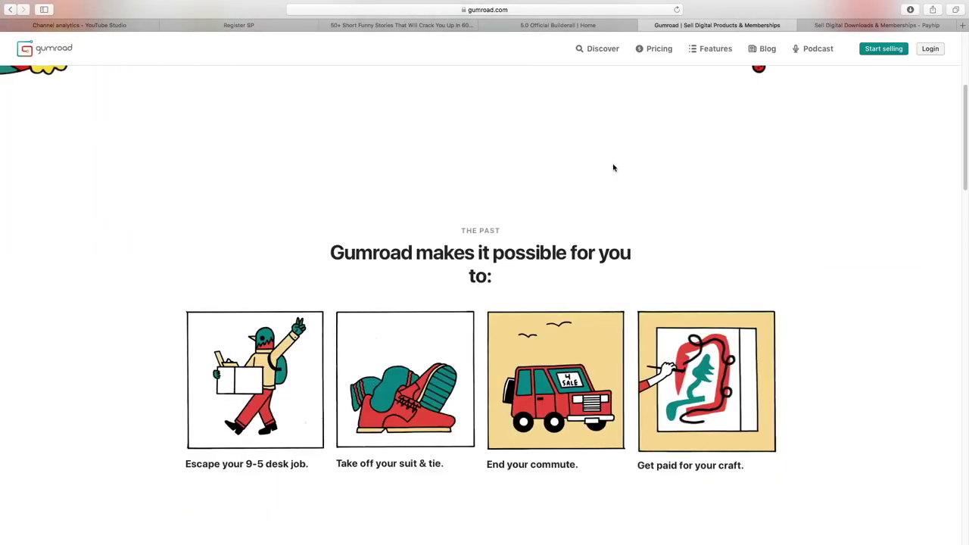
scroll(615, 170, "down", 15)
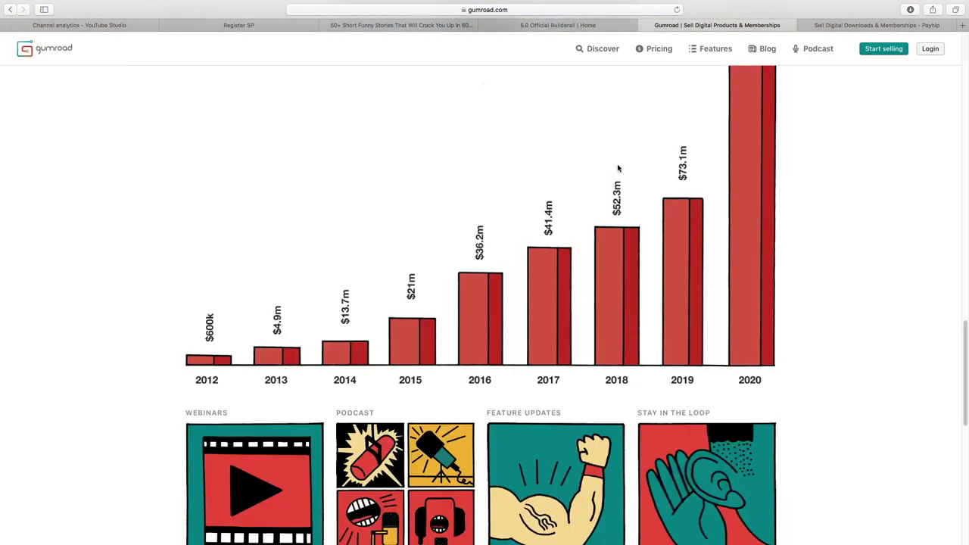
scroll(618, 169, "down", 3)
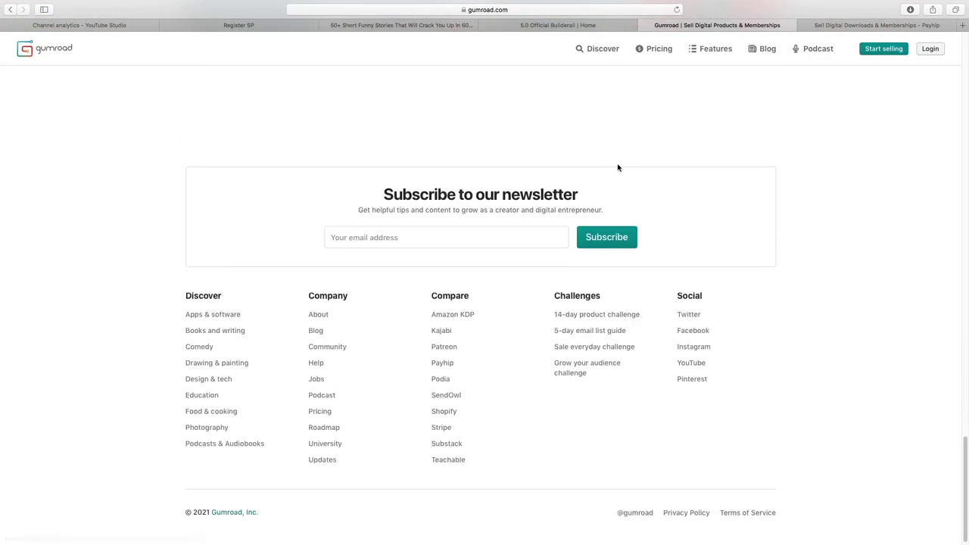
scroll(615, 168, "up", 20)
scroll(615, 168, "up", 8)
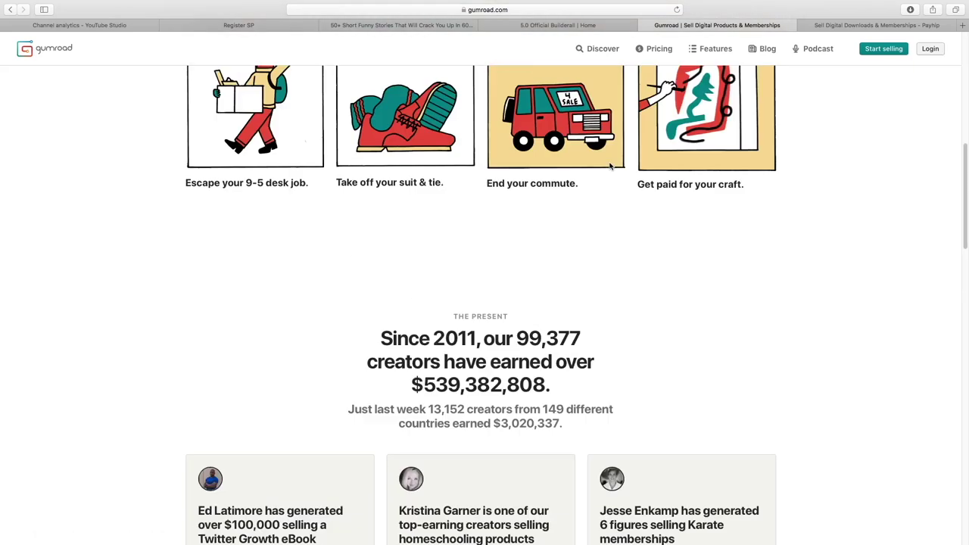
scroll(612, 164, "up", 3)
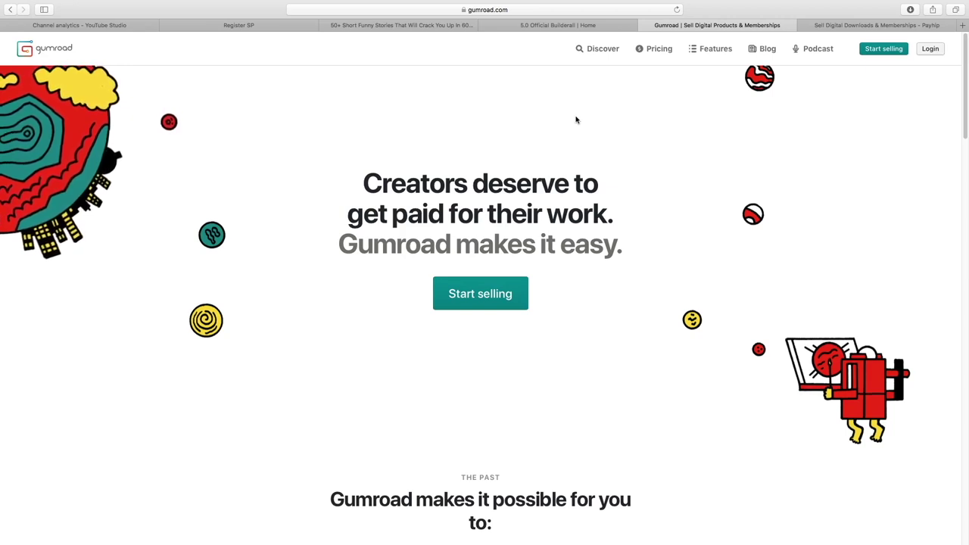
scroll(700, 176, "down", 1)
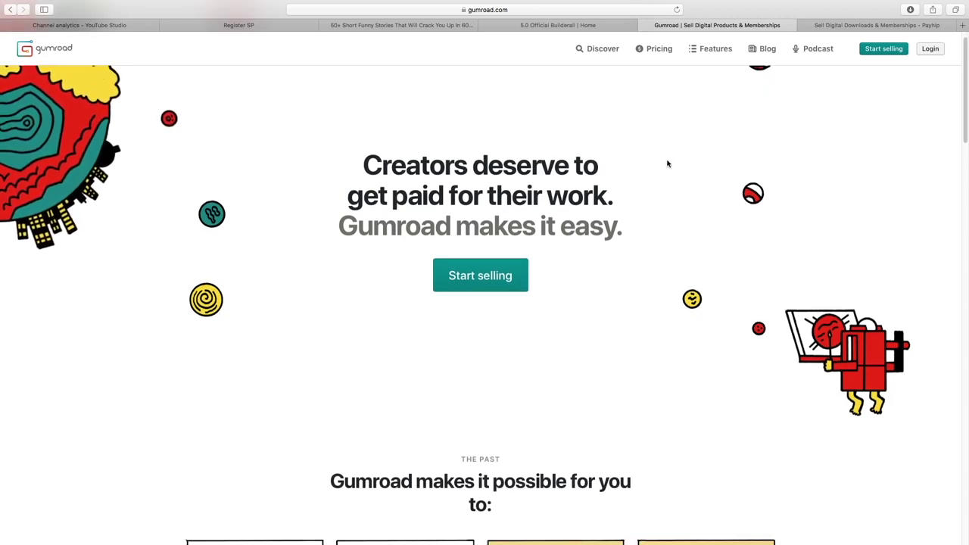
- View Payhip's home page for selling digital downloads, check IDplr's registration page, and return to Payhip
left_click(881, 25)
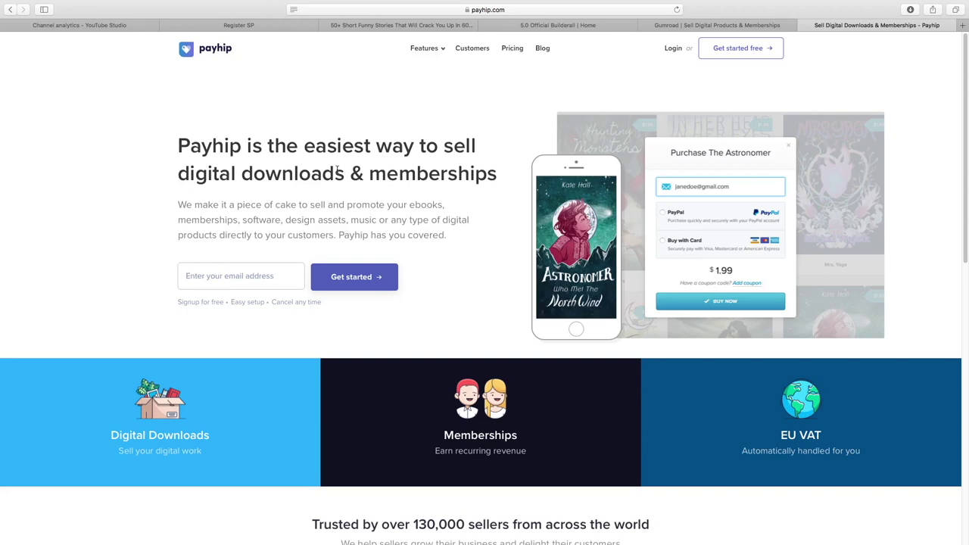
left_click(253, 26)
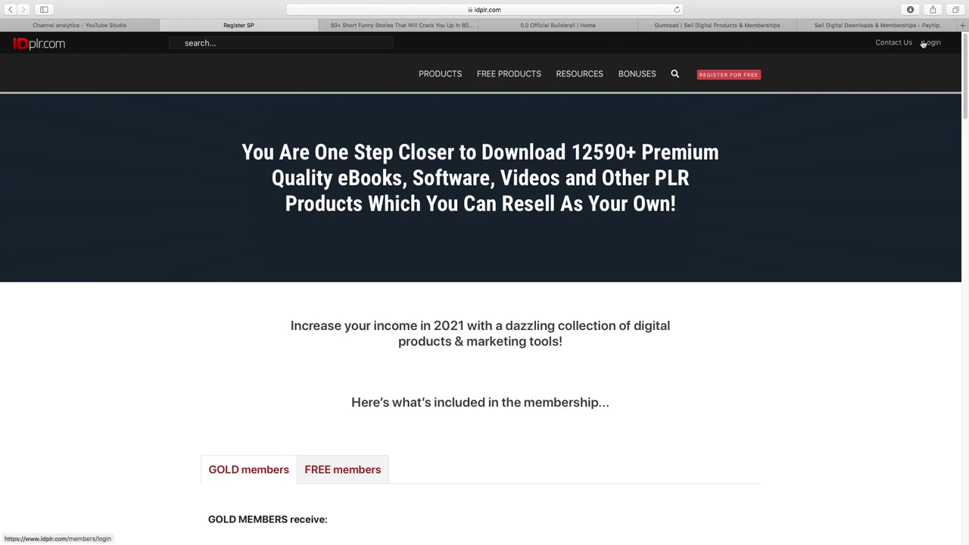
left_click(882, 26)
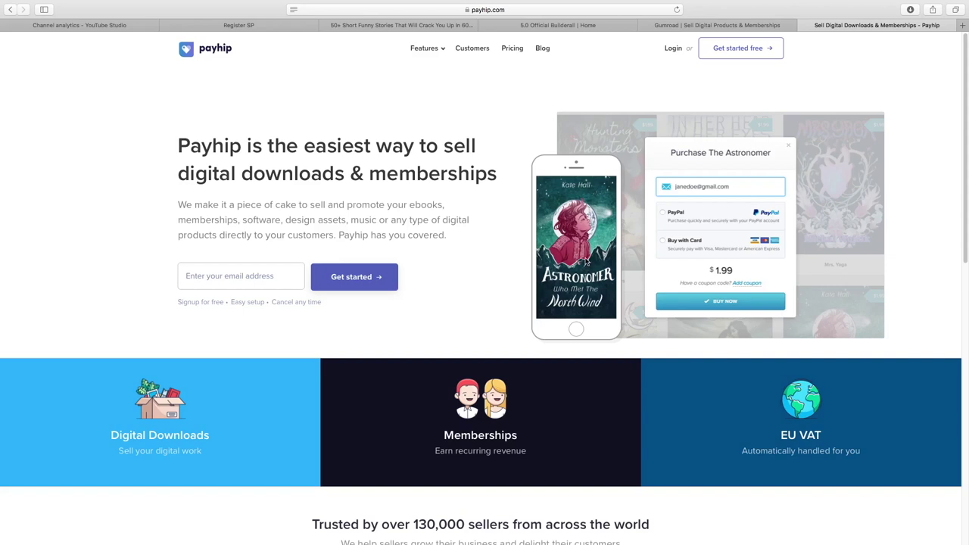
- Compare the Gumroad, Payhip and Builderall home pages as platforms for selling the digital product
left_click(746, 25)
key("ctrl+shift+Tab")
left_click(836, 28)
left_click(726, 28)
left_click(598, 28)
left_click(722, 29)
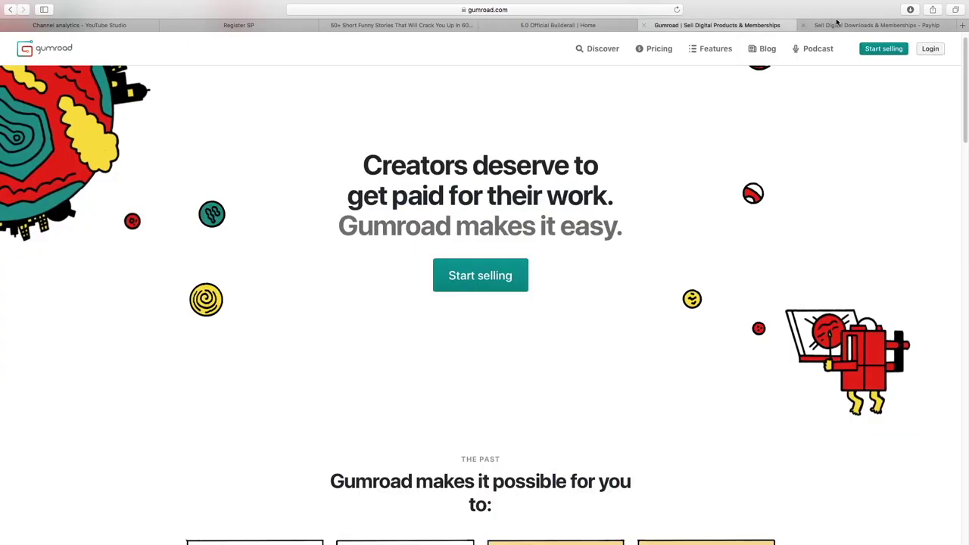
left_click(846, 28)
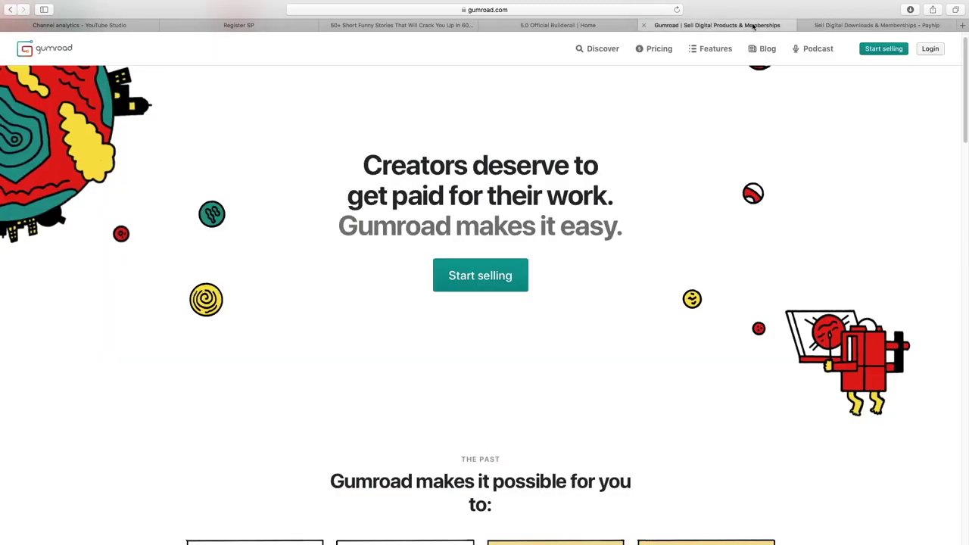
left_click(745, 28)
left_click(836, 25)
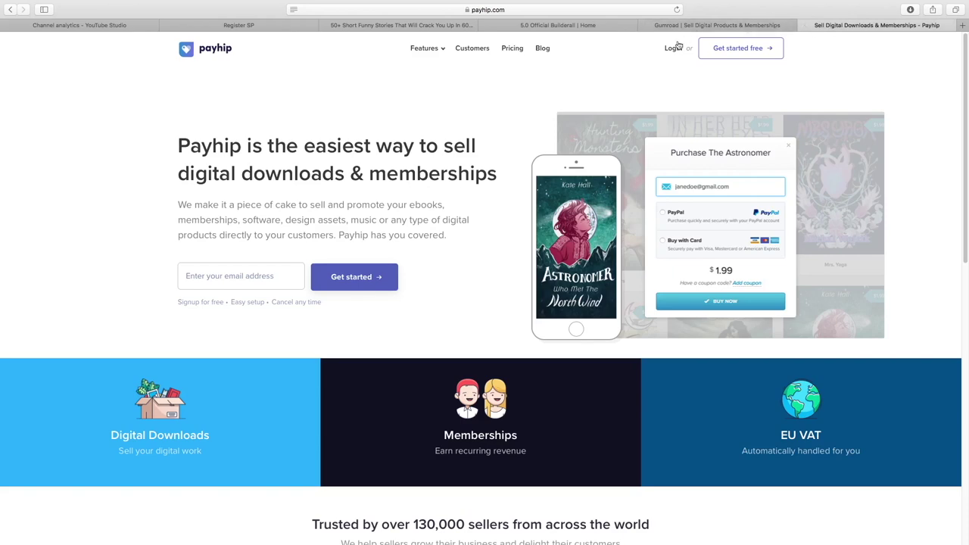
left_click(585, 25)
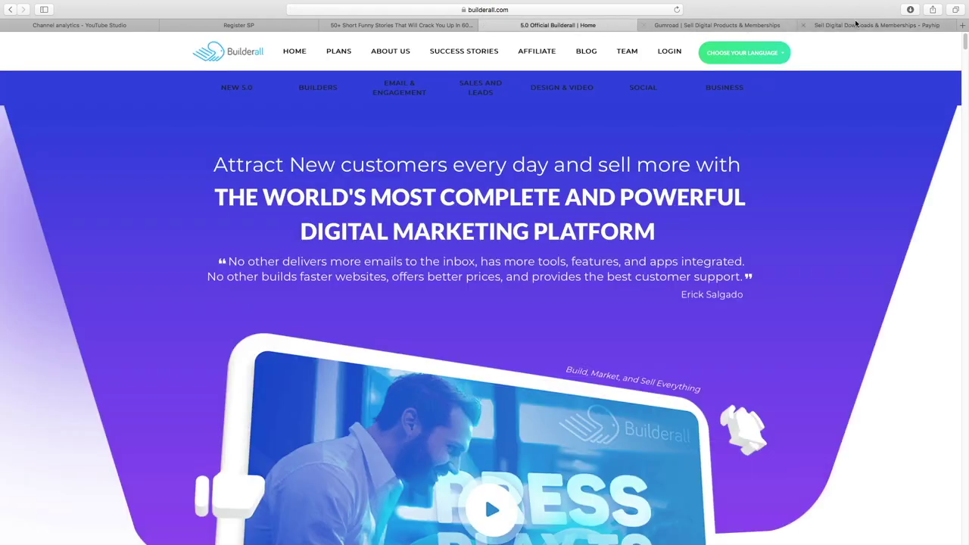
left_click(859, 28)
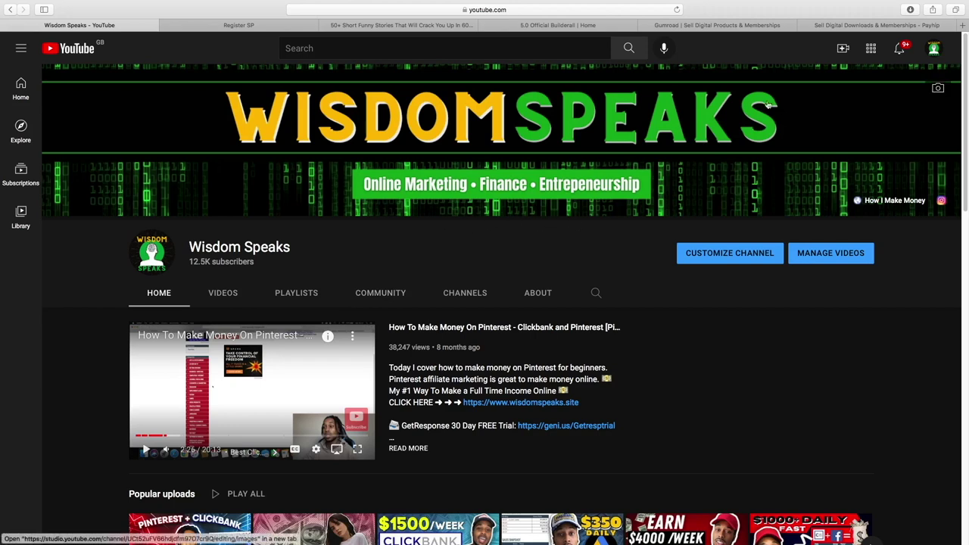
- Start a video upload on the YouTube channel and replace its title with the second story's heading, "The fake report card", copied from Thought Catalog
left_click(844, 49)
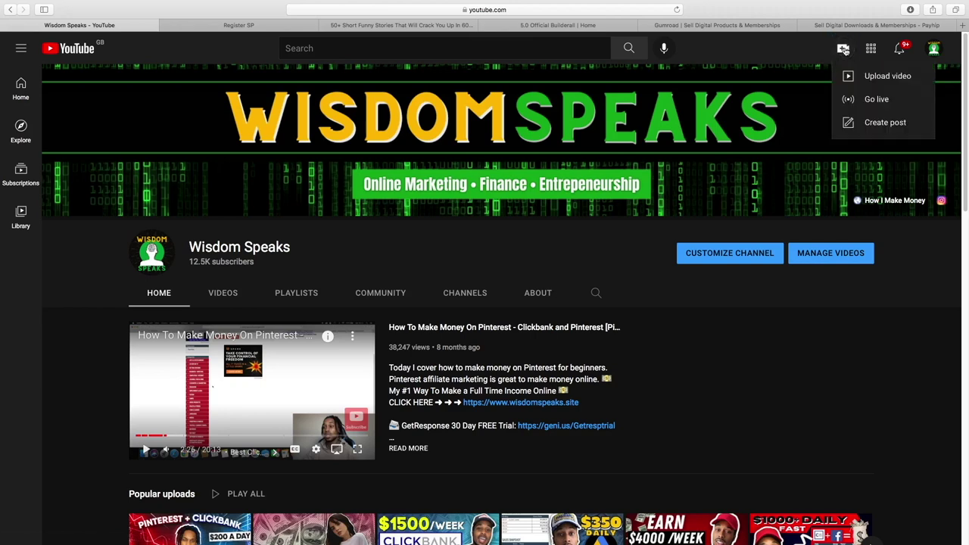
left_click(878, 78)
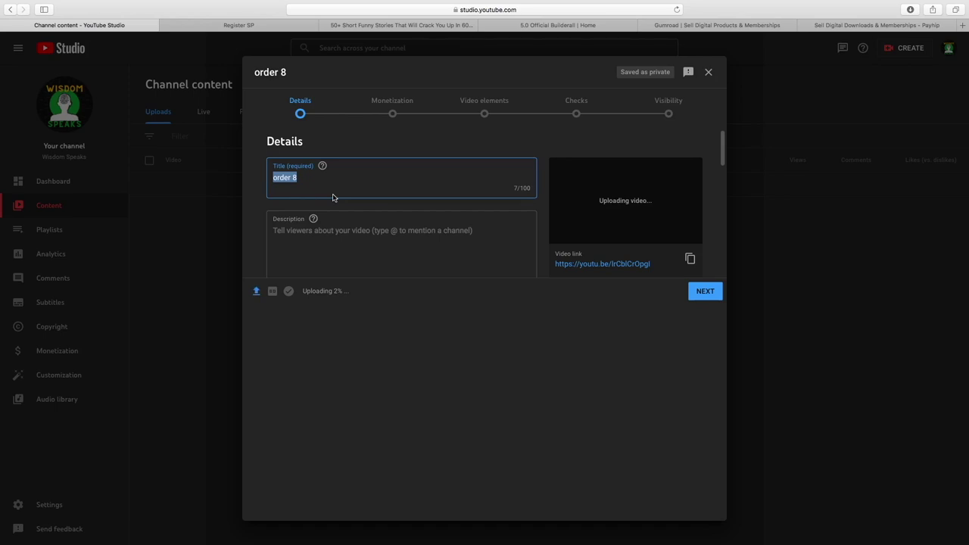
key("super+3")
left_click_drag(252, 214, 351, 217)
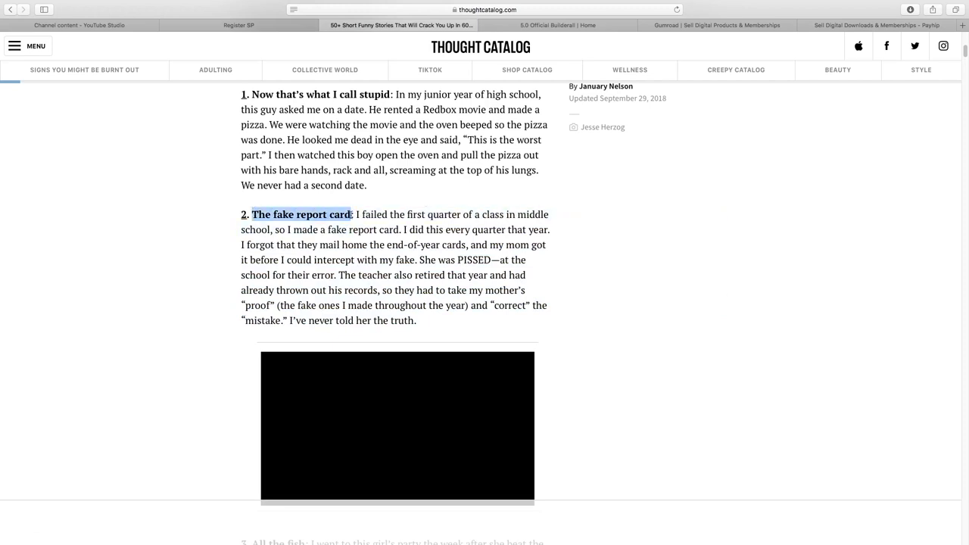
right_click(342, 214)
left_click(372, 245)
key("super+1")
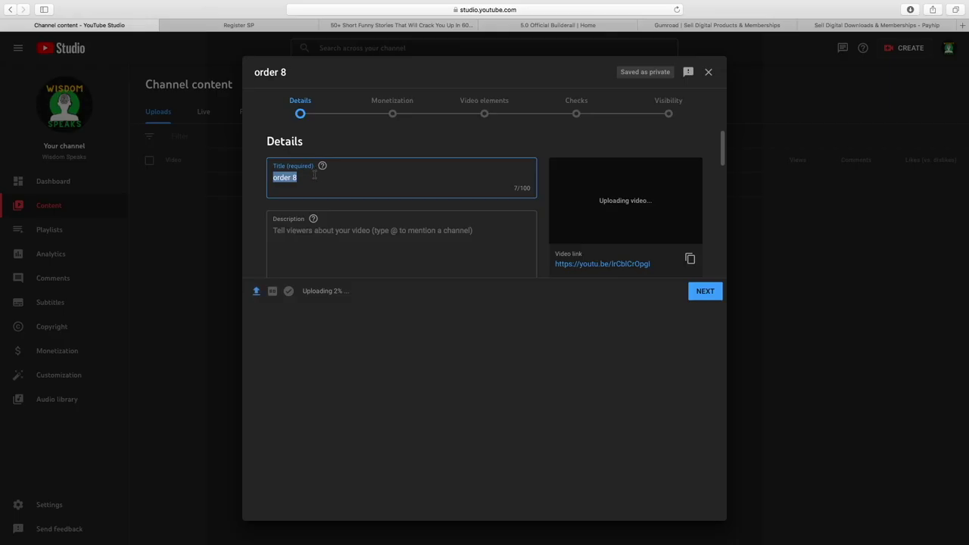
key("super+v")
- Complete the video title as "The Fake Report Card... (Funny Short Stories) #short", capitalizing the story heading
type("..")
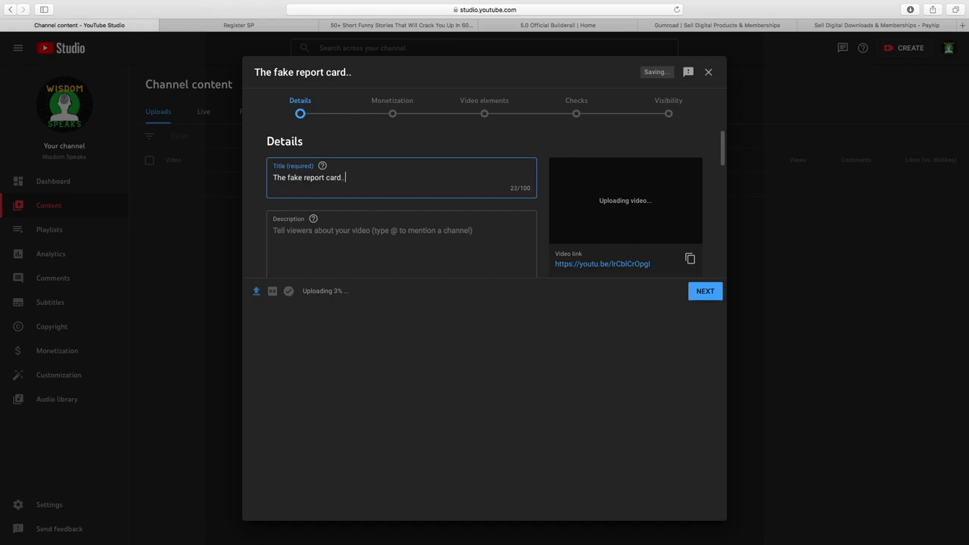
type(". (Funny ")
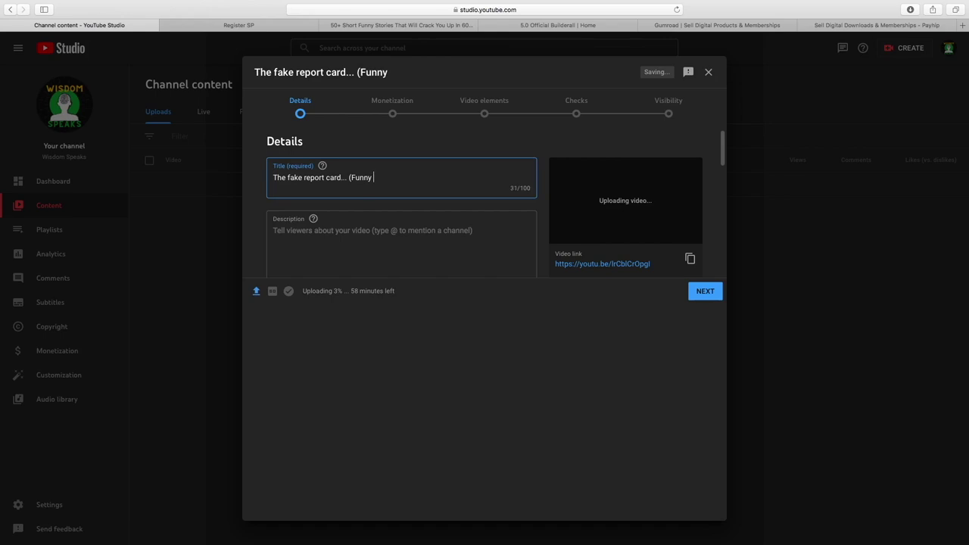
type("Short Stories)")
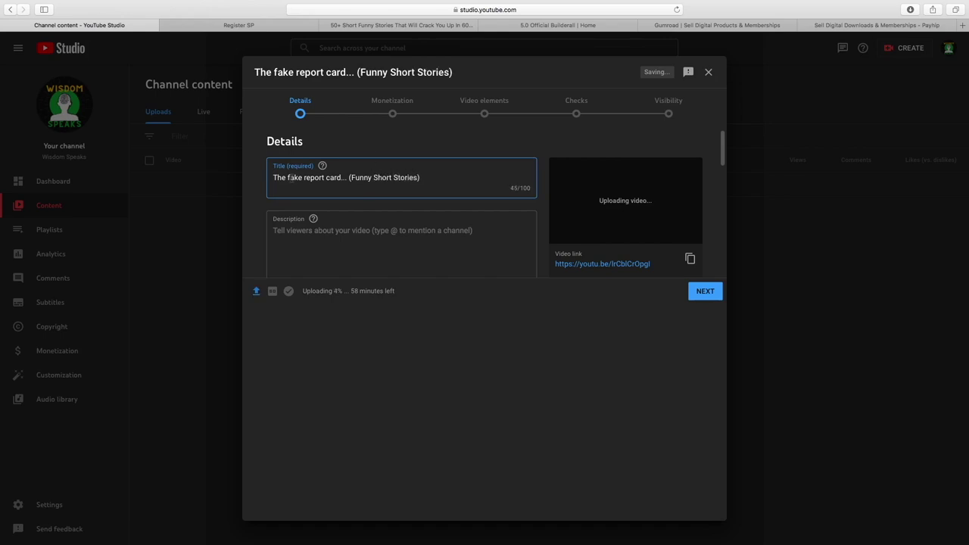
left_click(289, 181)
key("BackSpace")
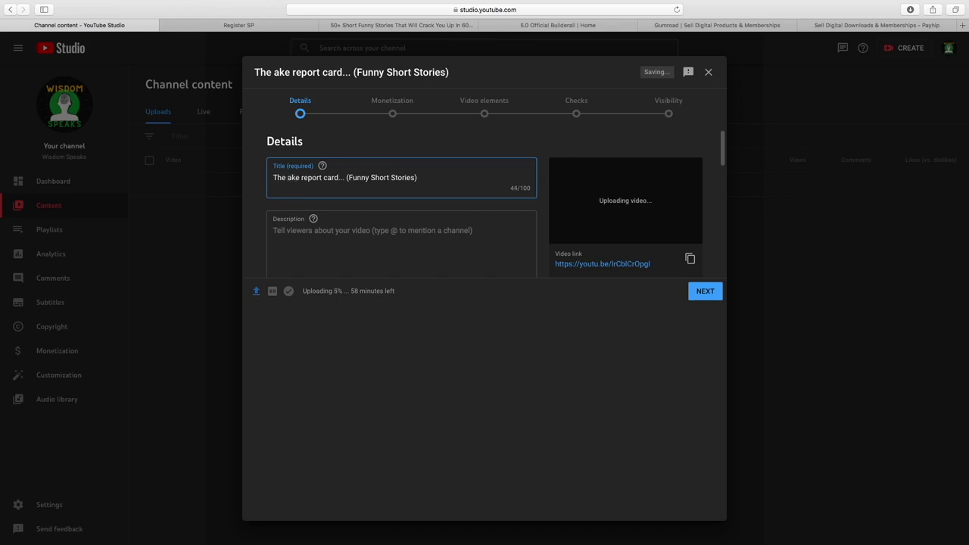
key("super+a")
key("super+v")
type("#shor")
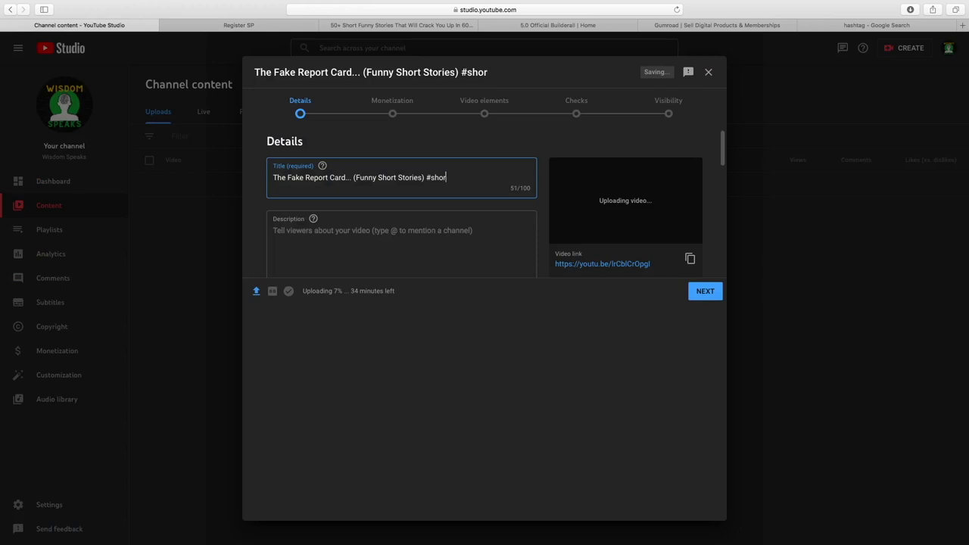
type("t")
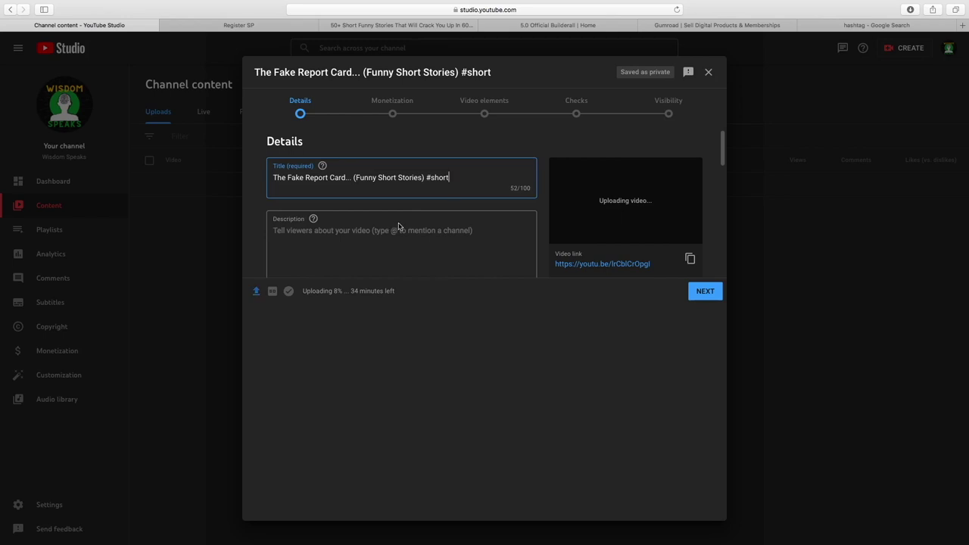
- Enter "Download the ultimate toaster and jokers handbook" as the video description
left_click(394, 226)
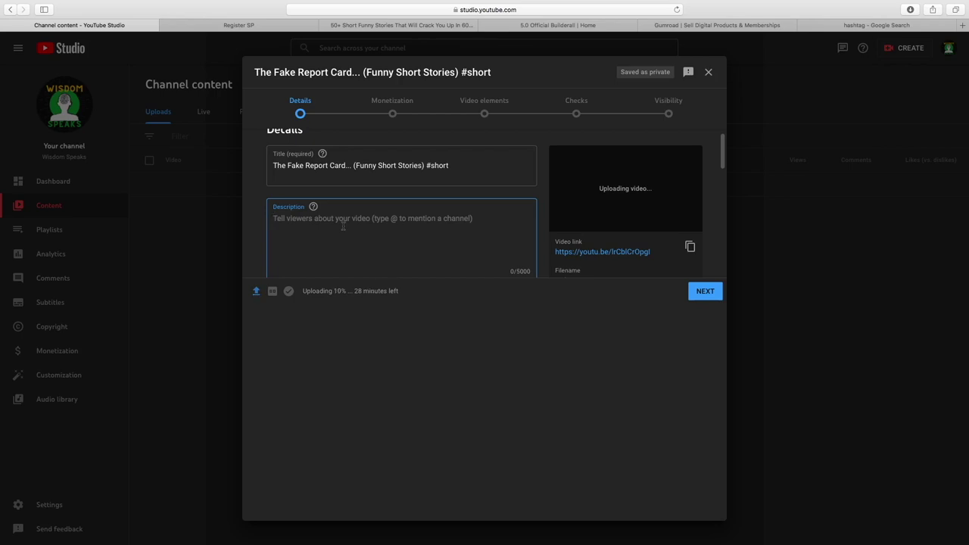
key("super+v")
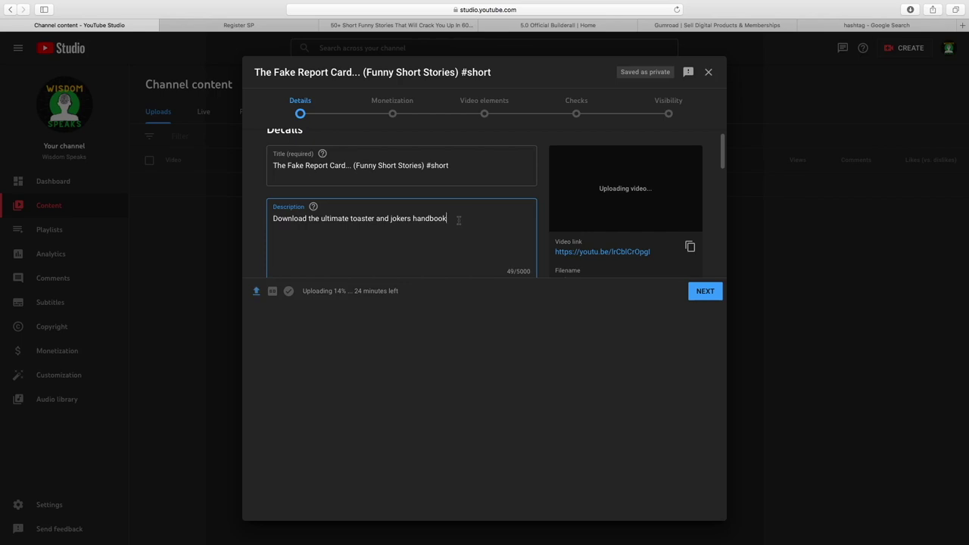
left_click(831, 27)
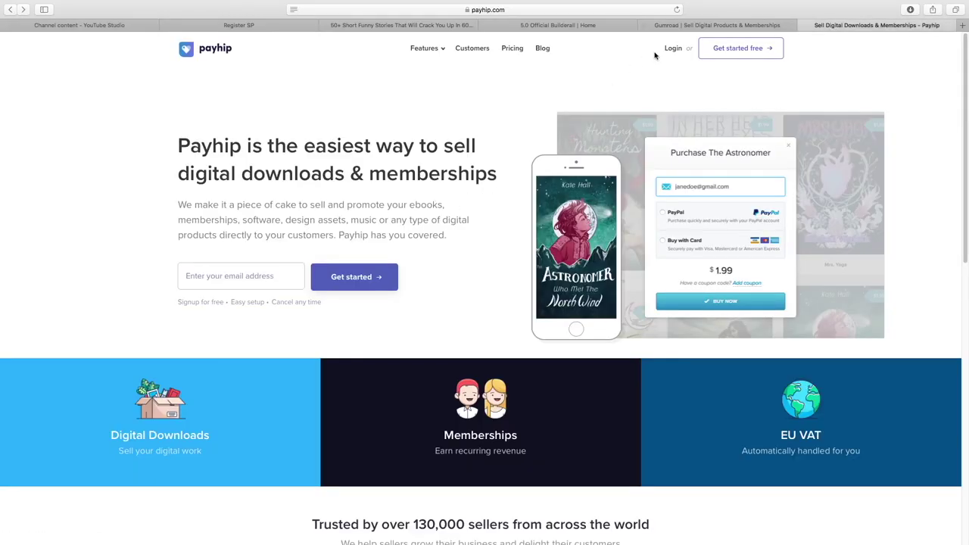
left_click(677, 25)
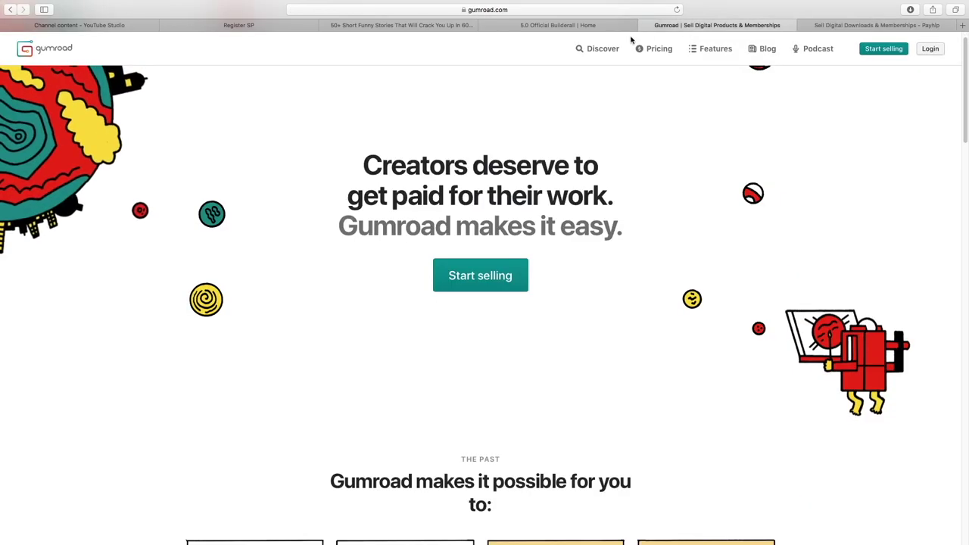
left_click(560, 27)
key("ctrl+Tab")
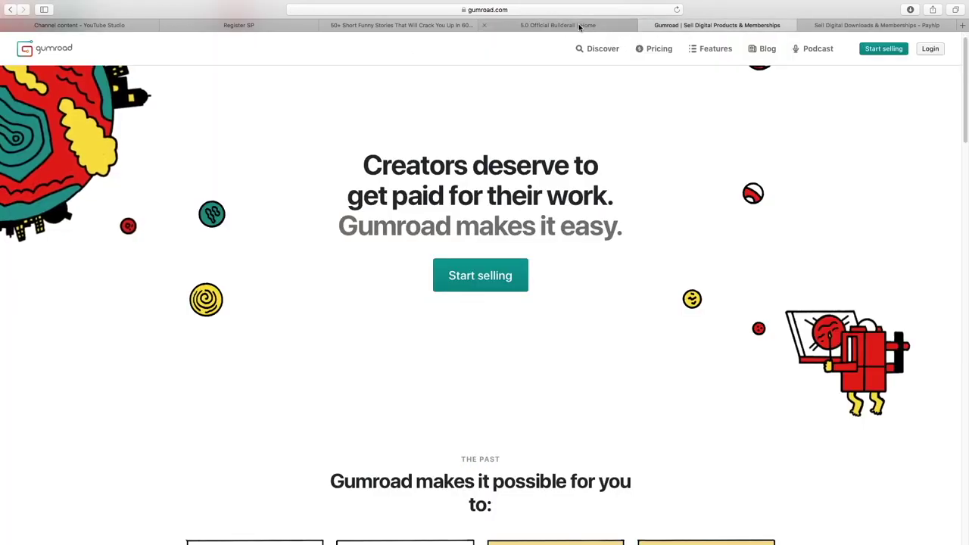
left_click(579, 26)
left_click(376, 7)
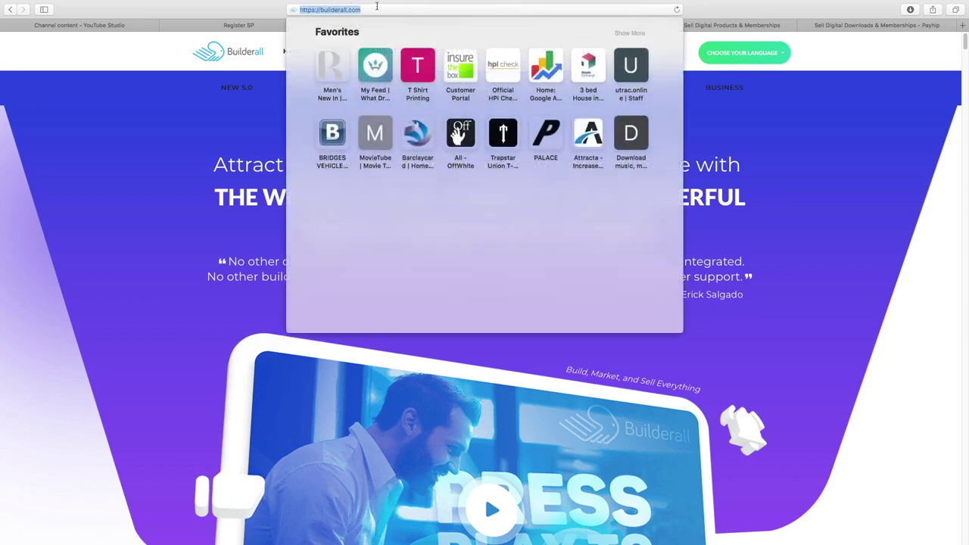
right_click(323, 9)
left_click(338, 23)
left_click(872, 52)
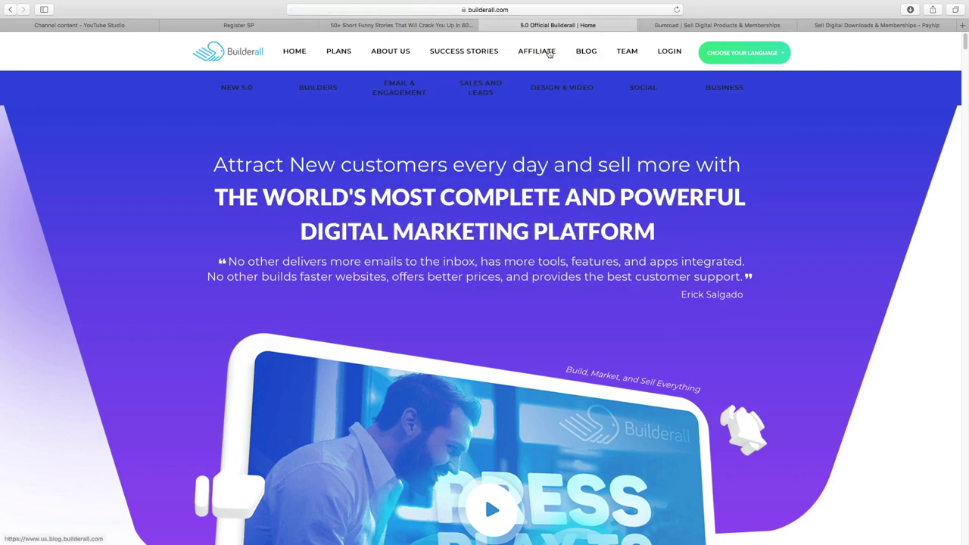
left_click(403, 26)
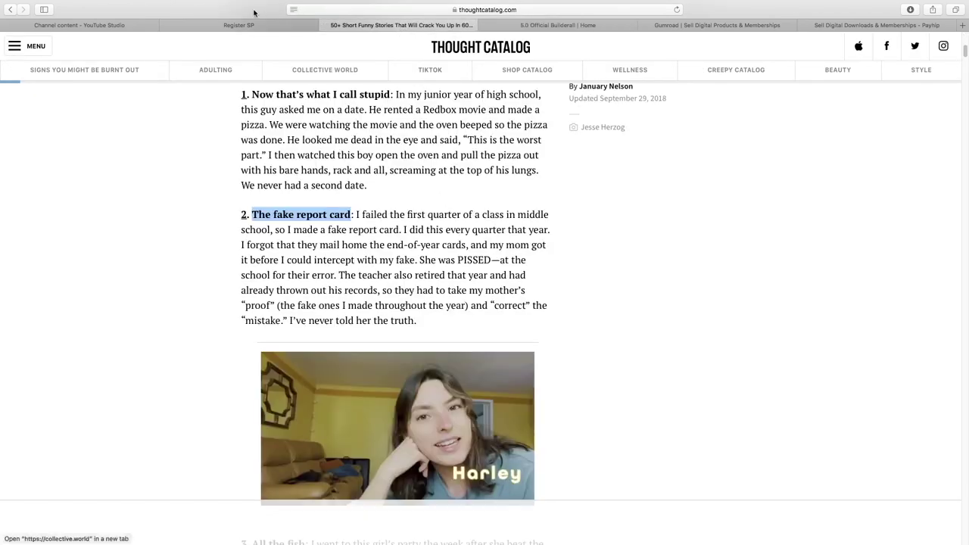
left_click(111, 25)
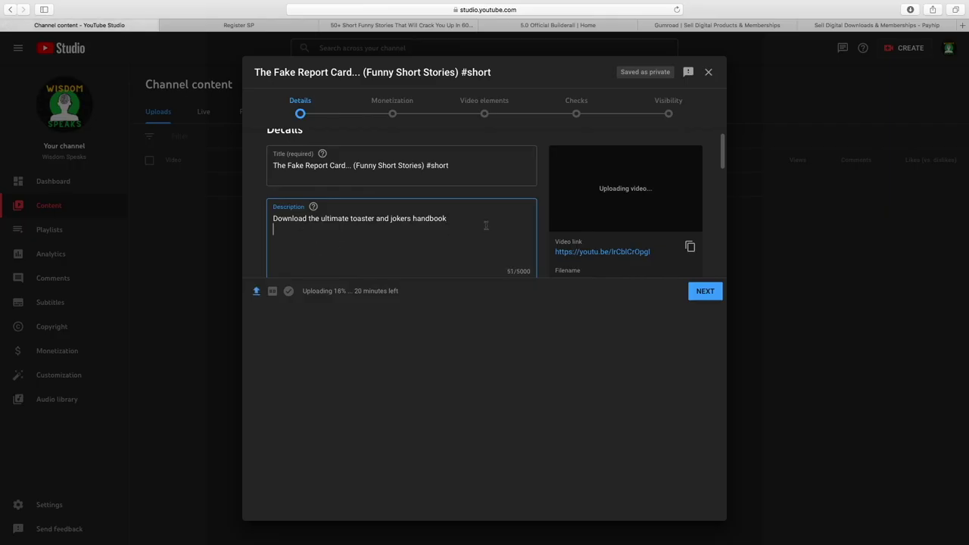
key("super+v")
- Expand the additional upload details and look over the audience, tags, category and comment settings
scroll(340, 246, "down", 5)
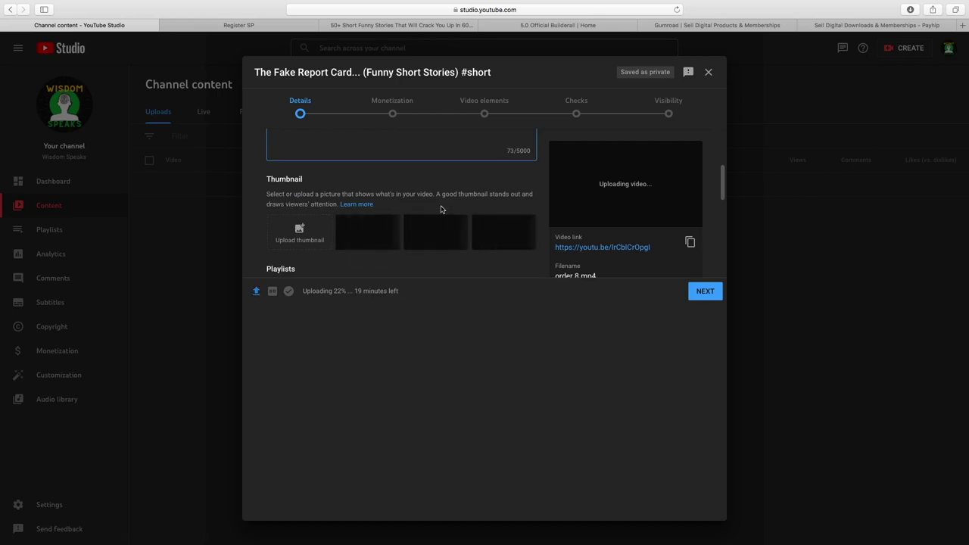
scroll(403, 219, "down", 1)
scroll(404, 219, "down", 8)
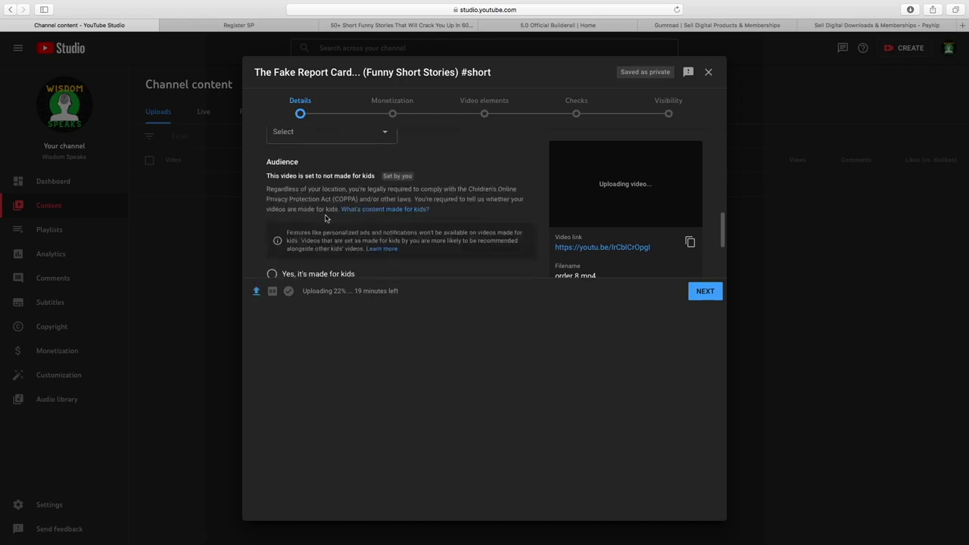
left_click(290, 231)
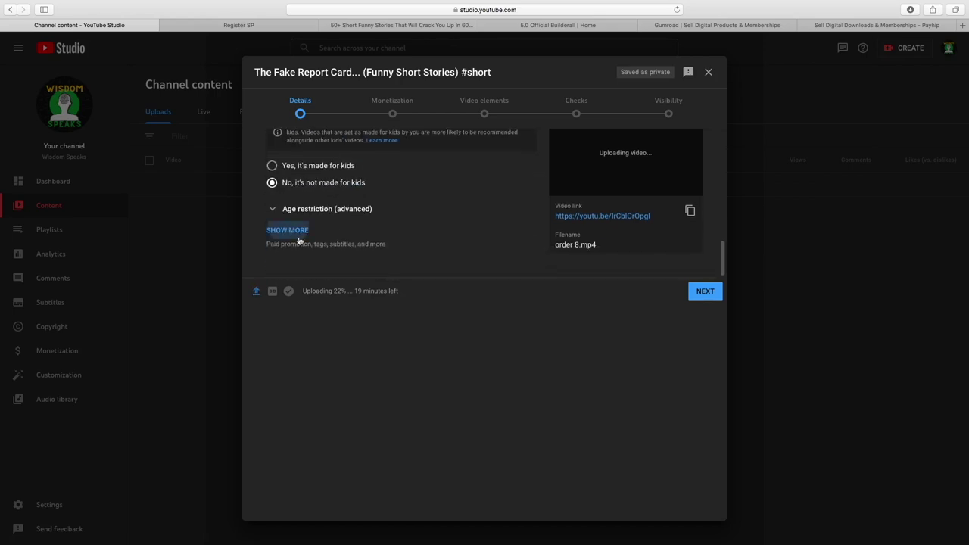
scroll(340, 246, "down", 4)
scroll(373, 254, "down", 10)
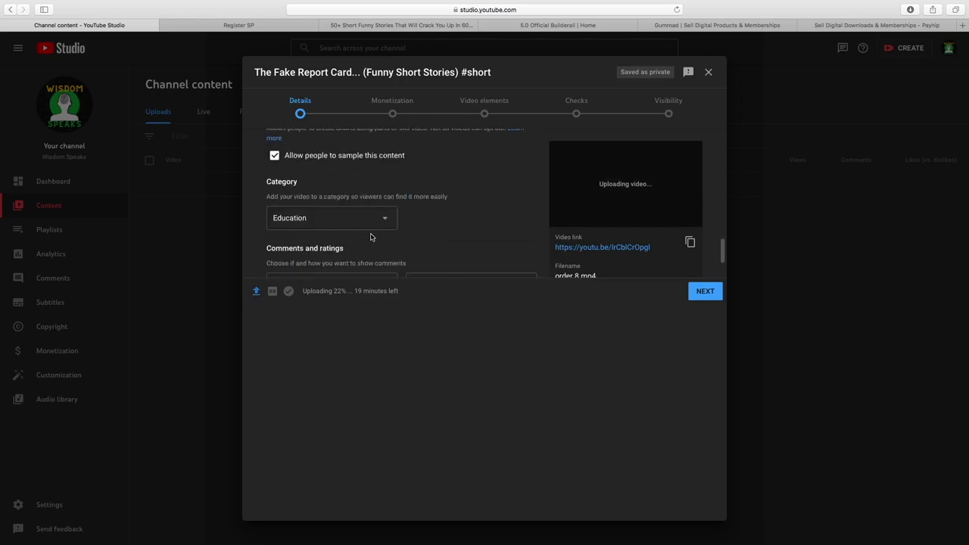
scroll(359, 222, "up", 8)
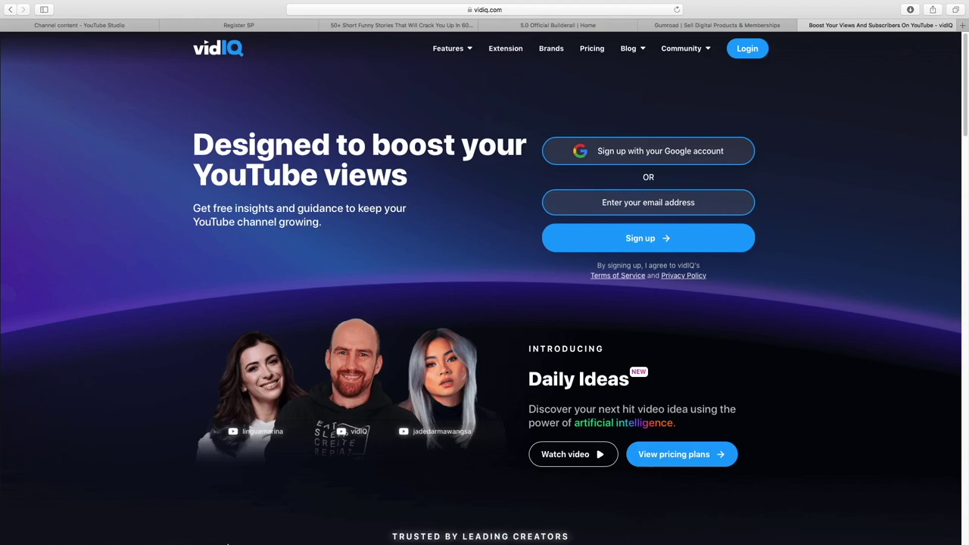
- In Chrome, open the related keyword "dad jokes" from vidIQ's "jokes" keyword results and copy it
left_click(220, 524)
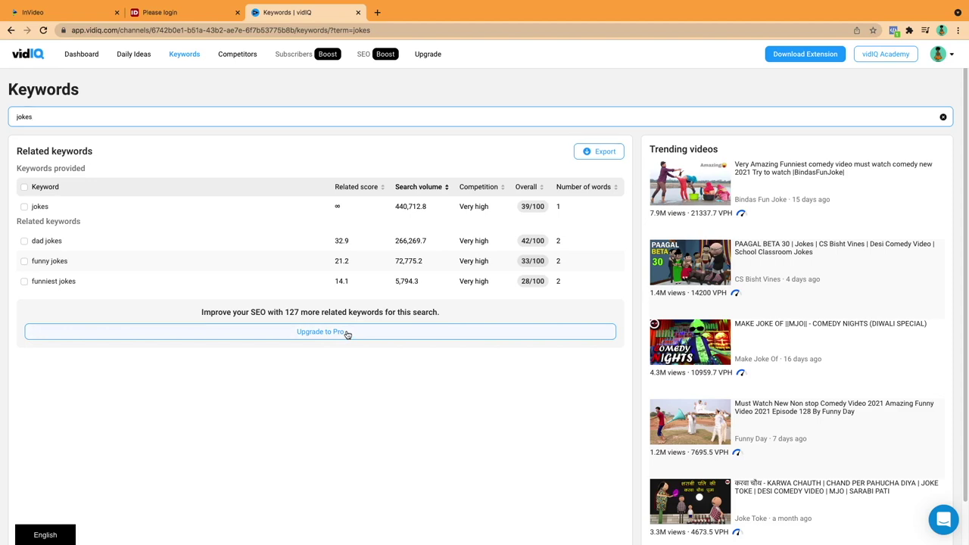
left_click(80, 243)
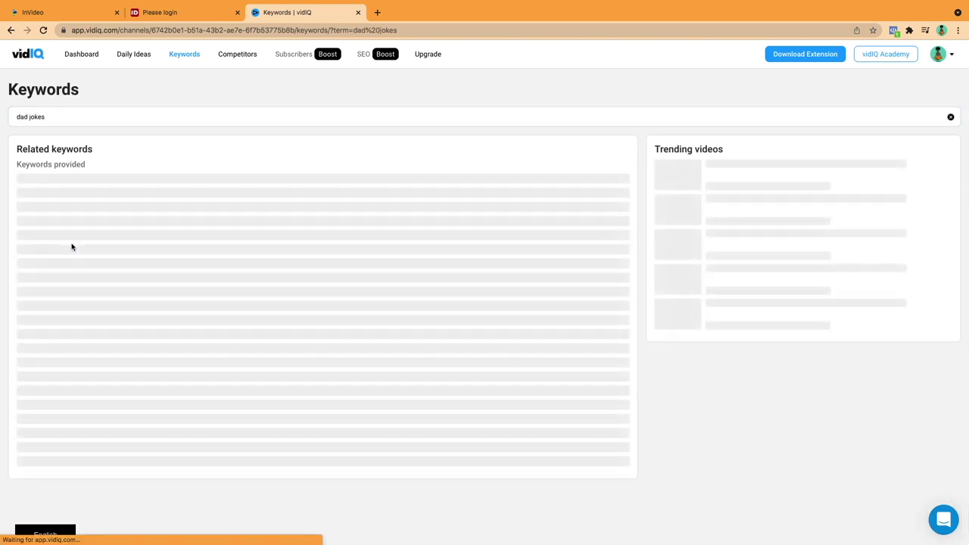
left_click_drag(61, 121, 9, 119)
right_click(31, 119)
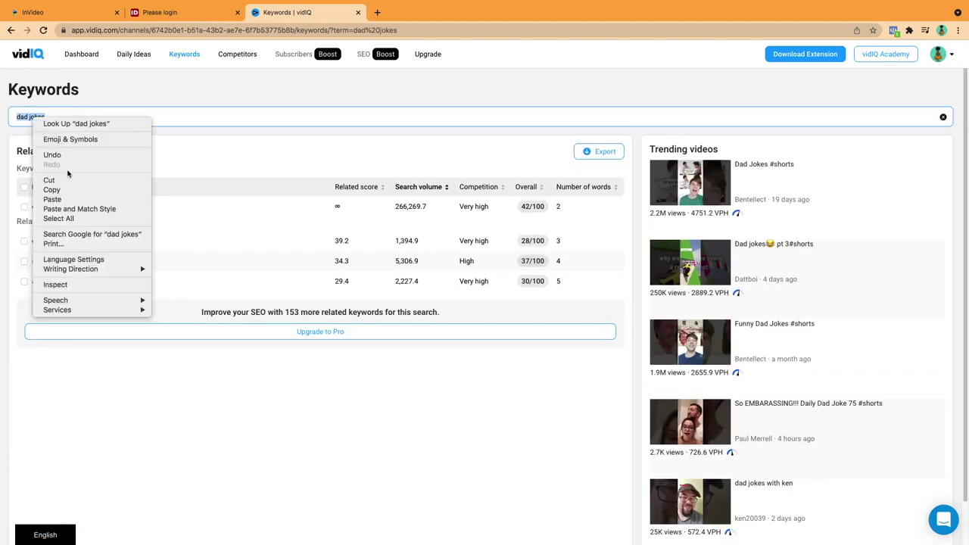
left_click(69, 189)
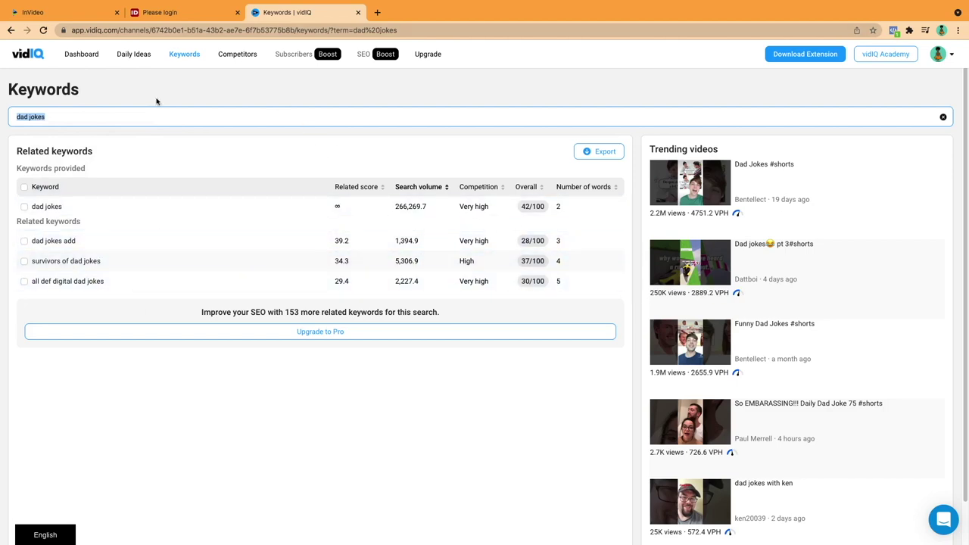
- Switch to YouTube Studio in Safari and paste "dad jokes" as a tag in the video's upload details
mouse_move(207, 535)
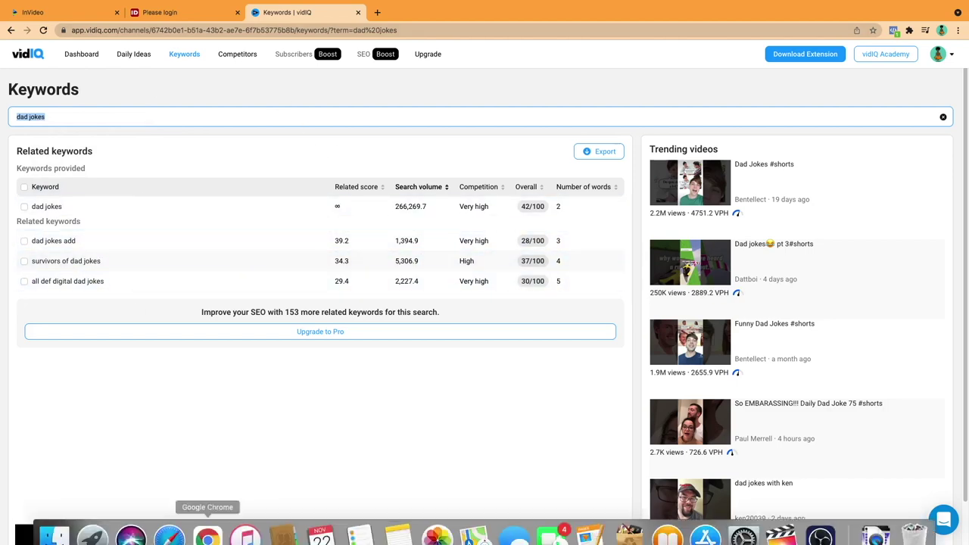
left_click(169, 535)
scroll(338, 246, "down", 5)
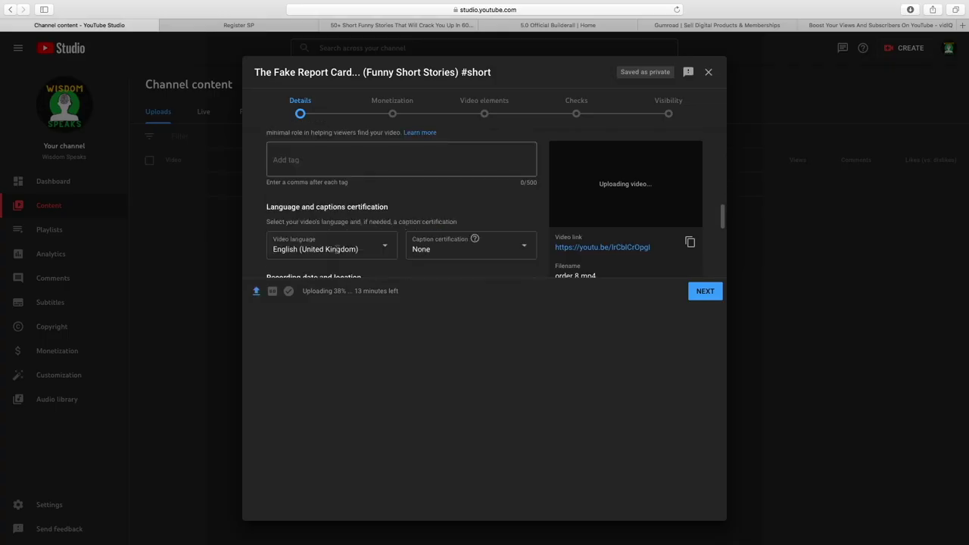
left_click(319, 156)
right_click(317, 154)
left_click(336, 179)
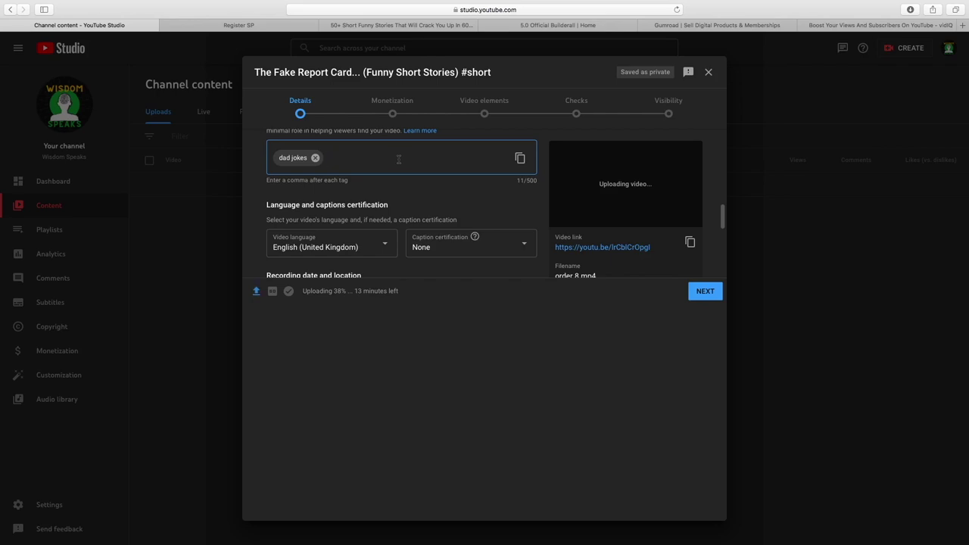
- Review the video's title and description, and set its visibility to Public
scroll(398, 167, "up", 2)
scroll(409, 191, "up", 10)
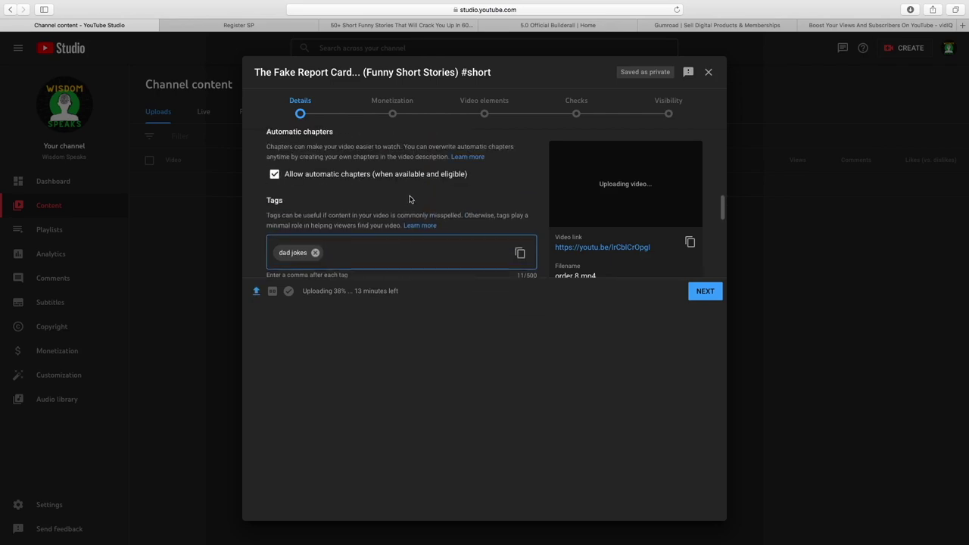
scroll(414, 214, "up", 10)
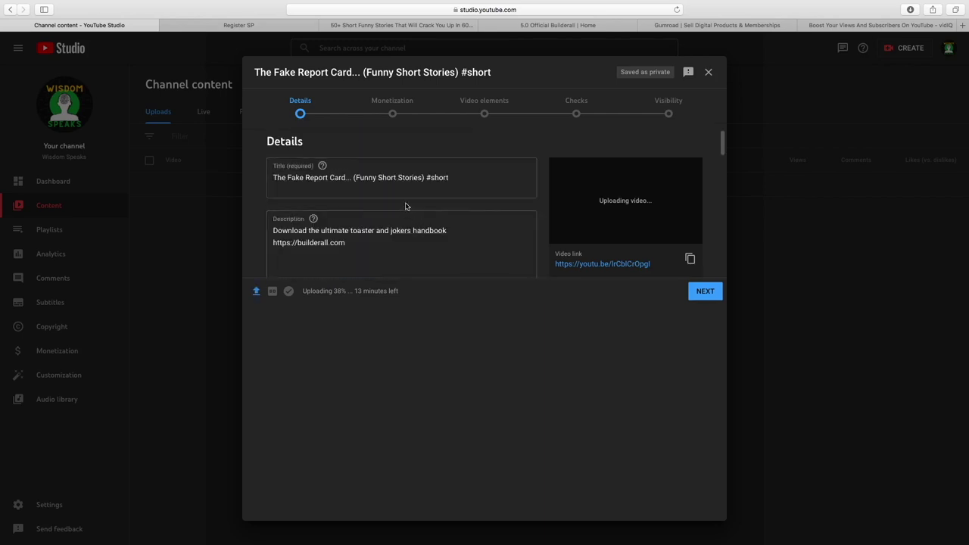
scroll(410, 249, "down", 10)
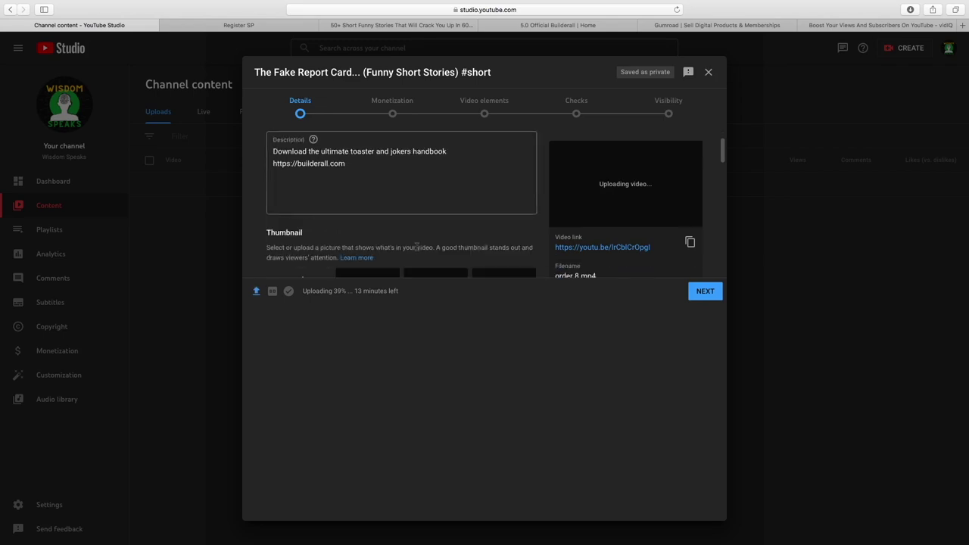
scroll(410, 233, "up", 10)
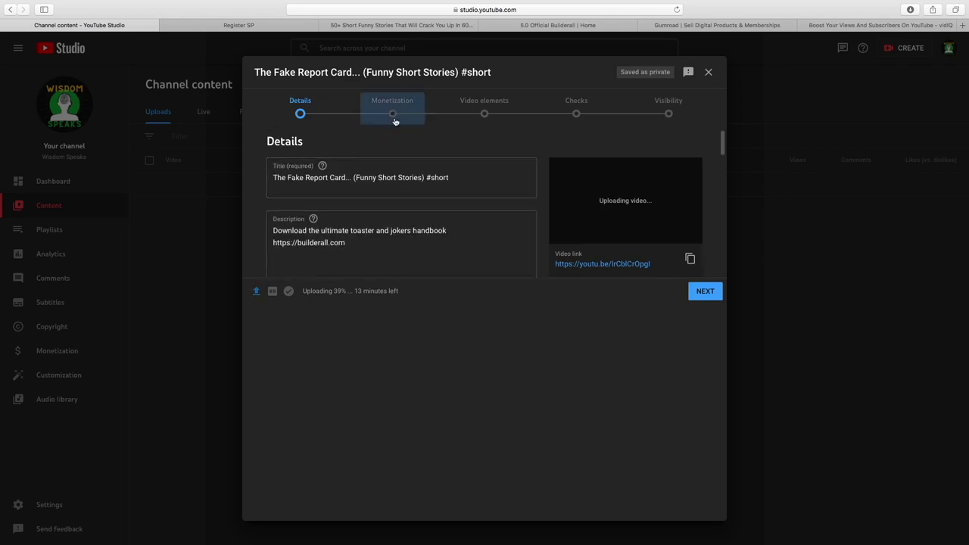
left_click(668, 114)
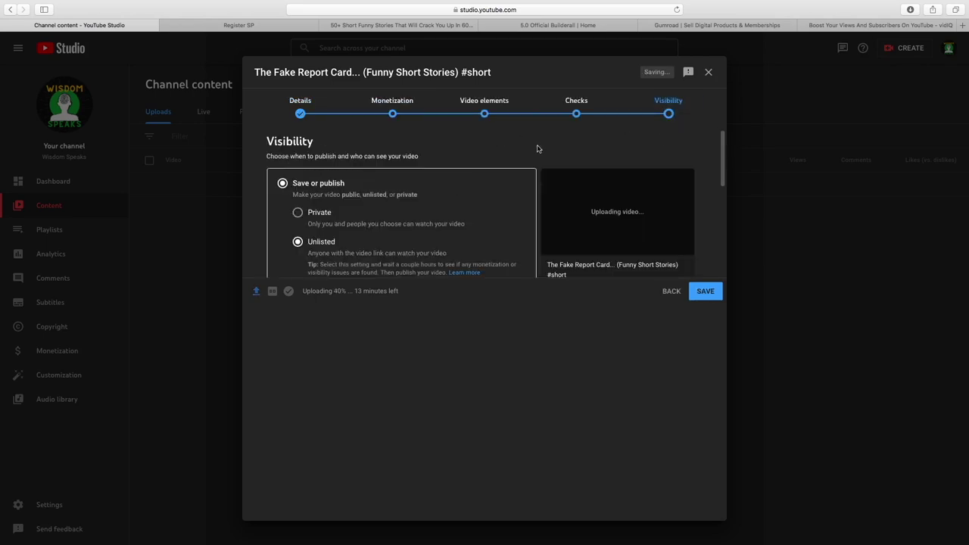
key("Down")
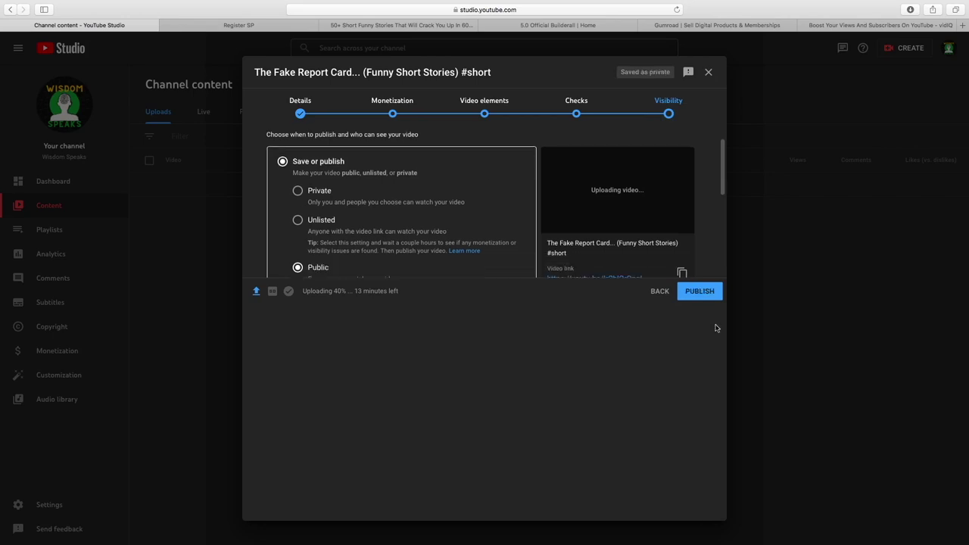